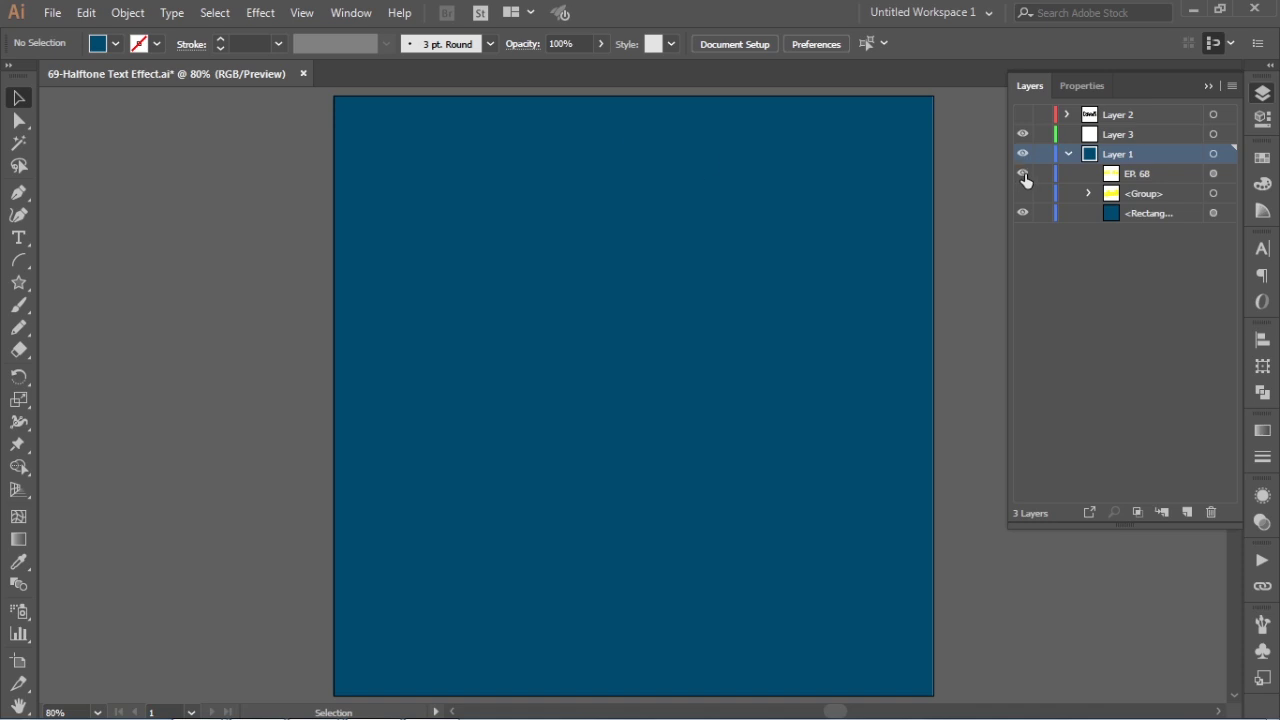
Toggle visibility of the EP. 68 text, blue background and yellow halftone artwork in Layer 1.
click(1022, 174)
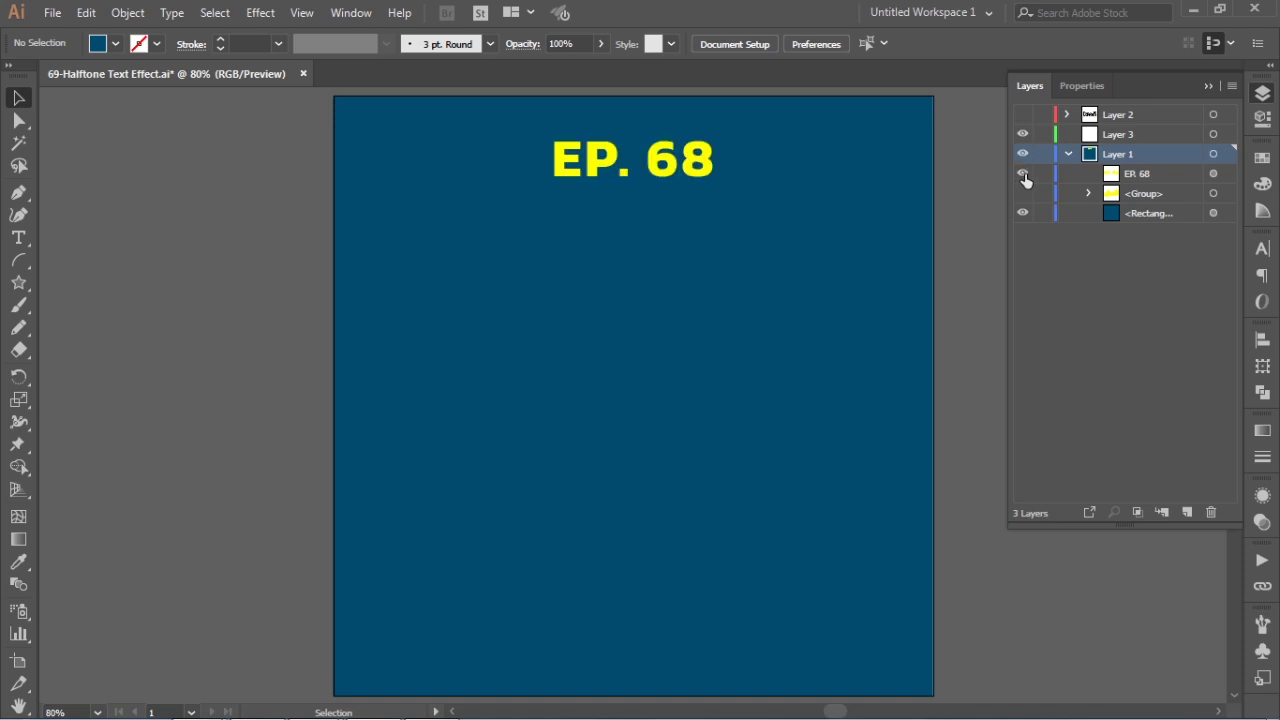
click(1022, 213)
click(1022, 193)
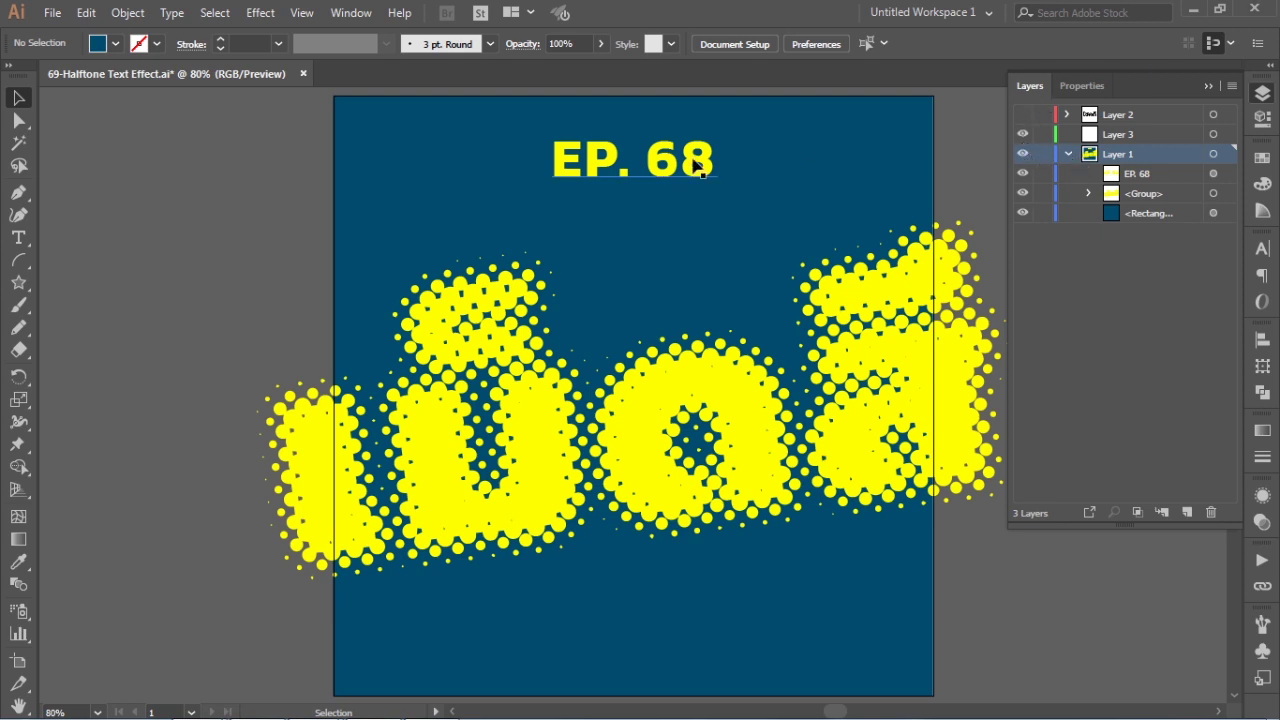
Collapse Layer 1, make Layer 3 the active layer, and hide all of Layer 1.
click(1031, 157)
click(1067, 155)
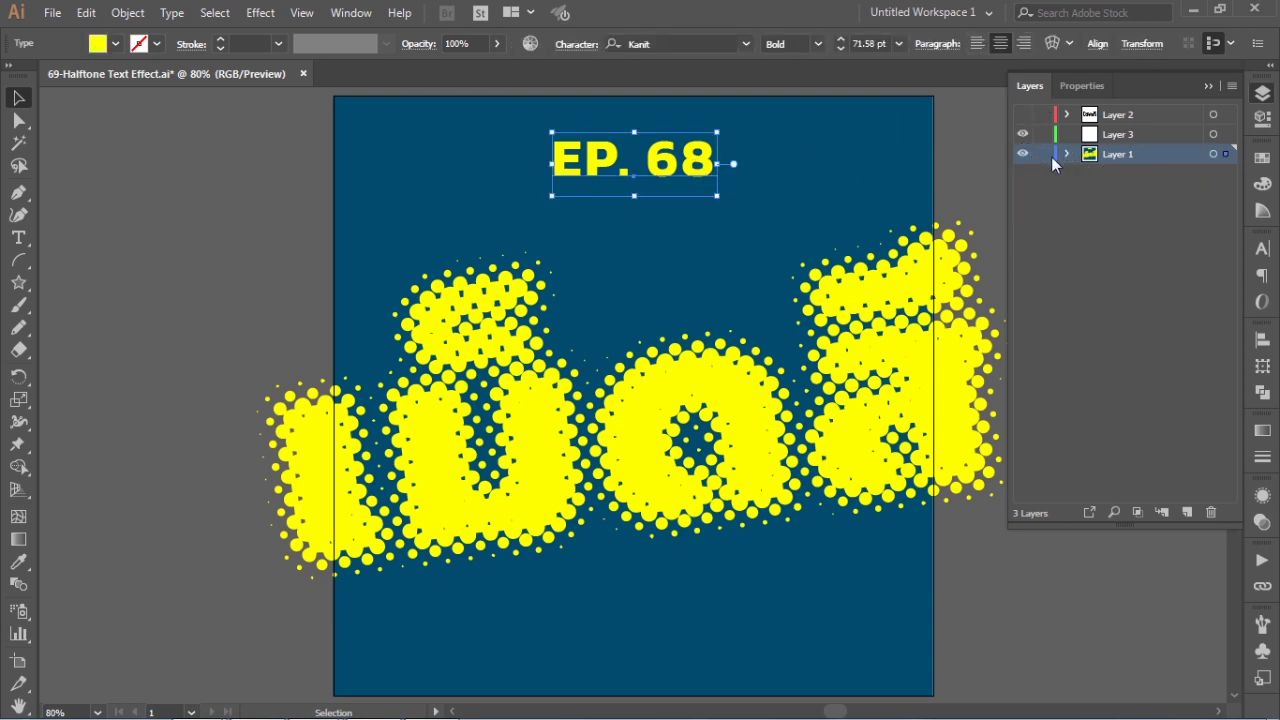
click(1116, 137)
click(1022, 156)
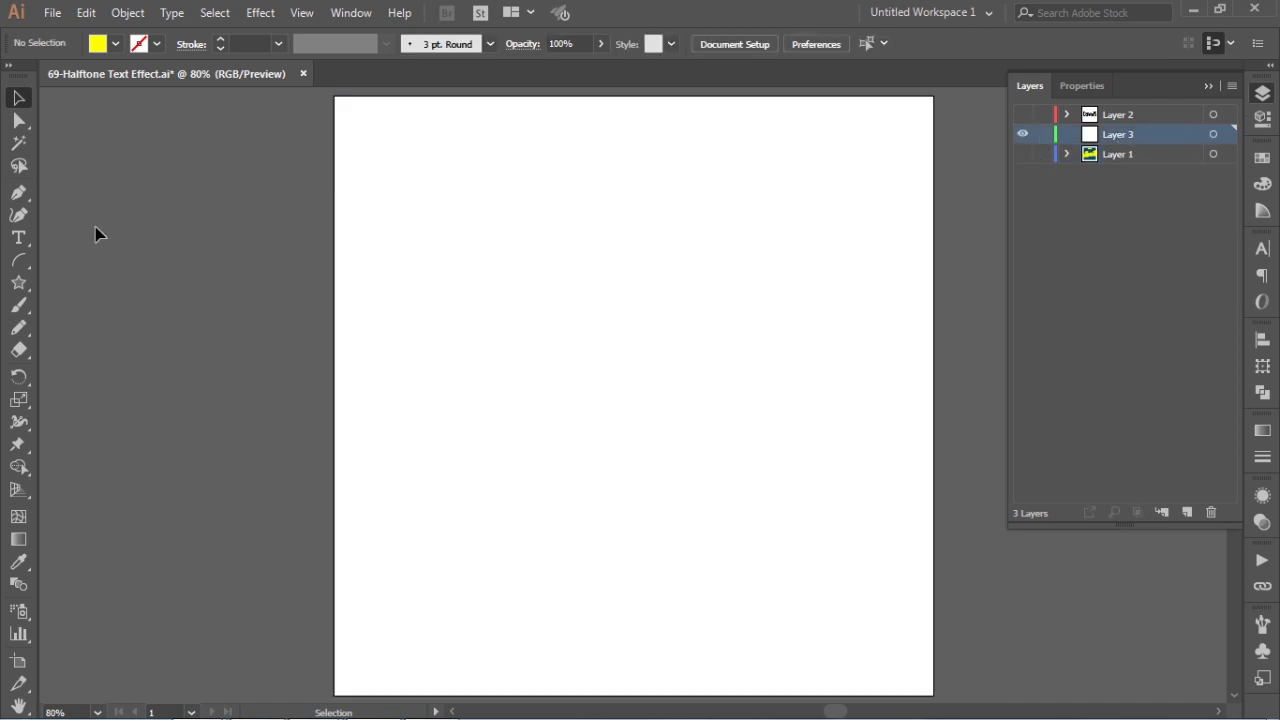
Type the Thai word เม็ดสกรีน on the artboard with the Type tool.
click(18, 238)
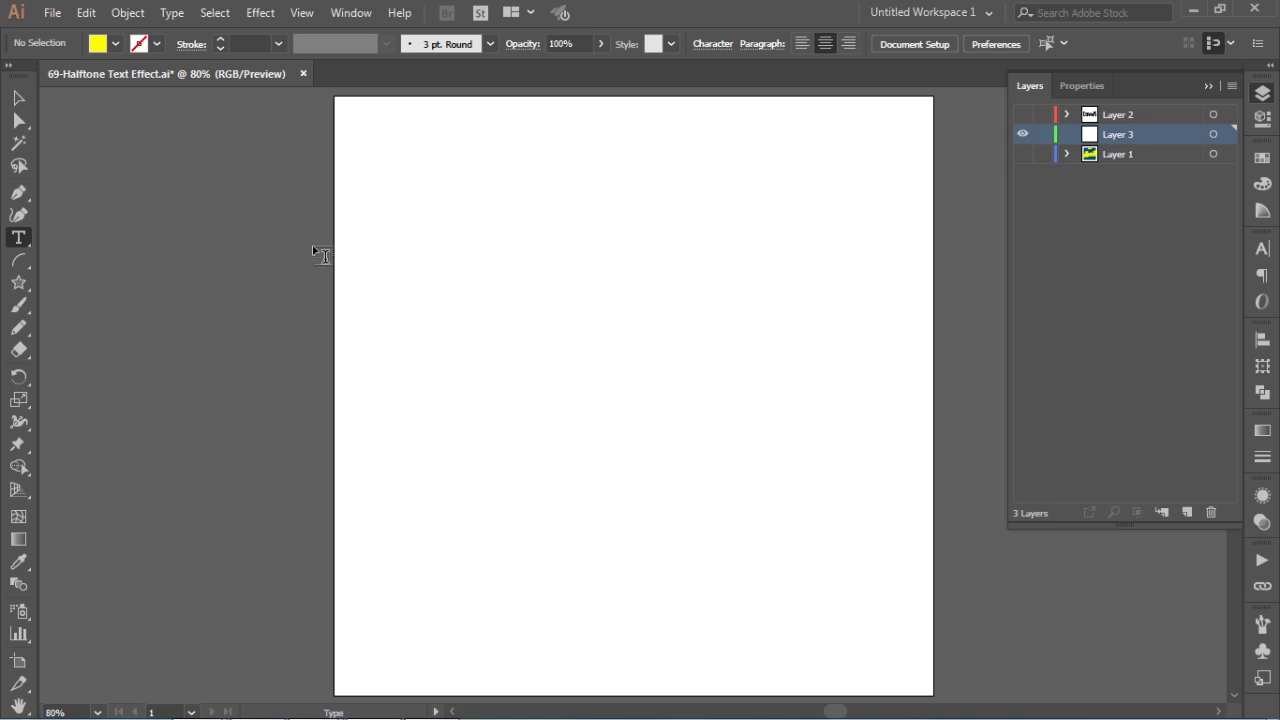
click(536, 302)
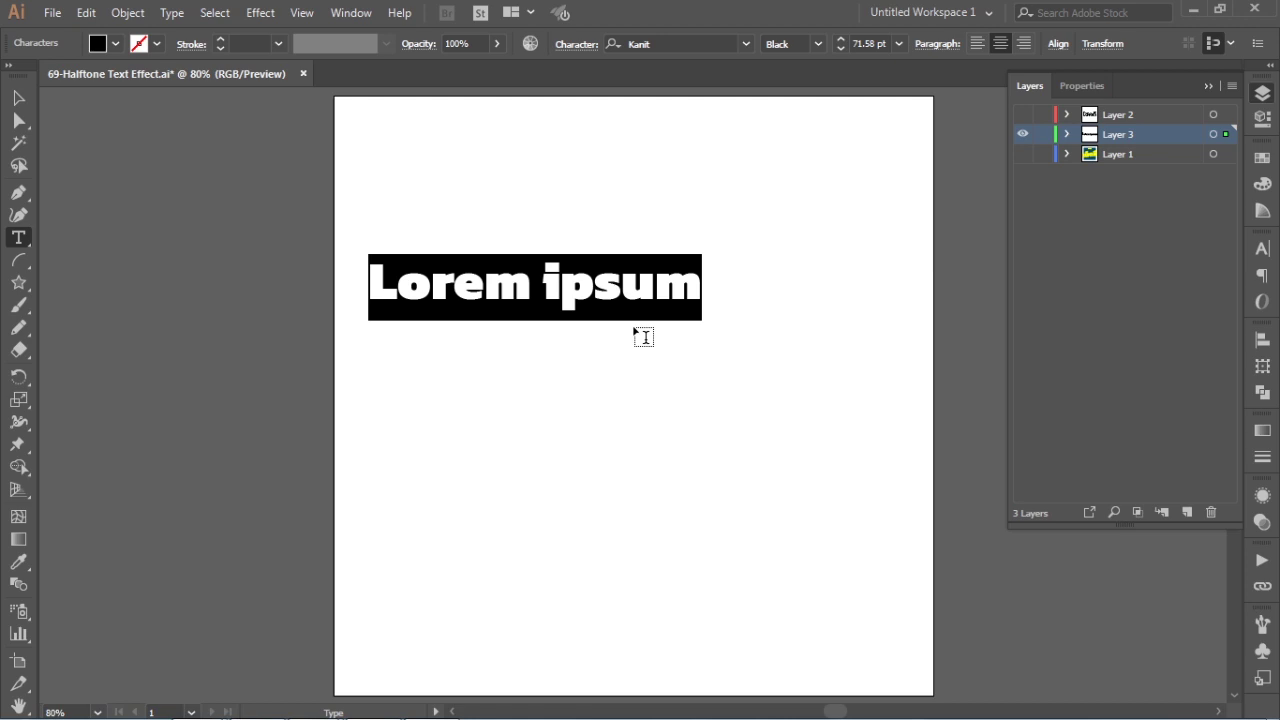
text(u)
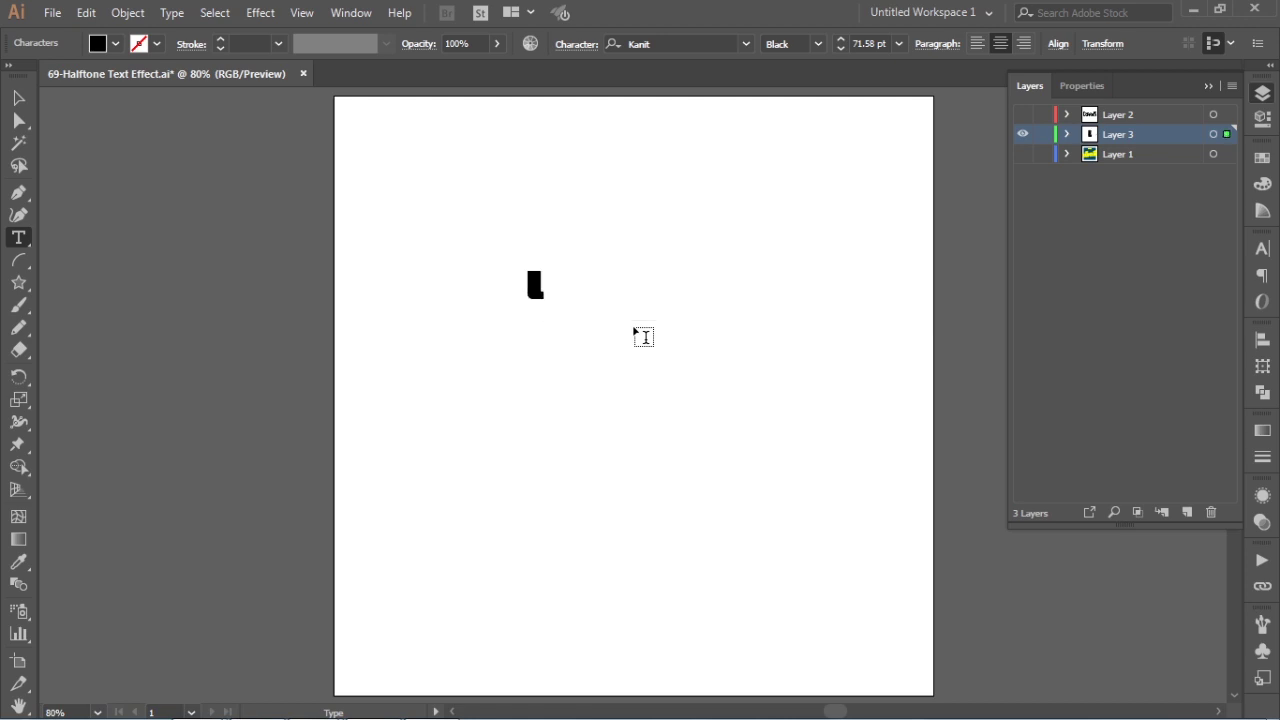
text(ม็ดด)
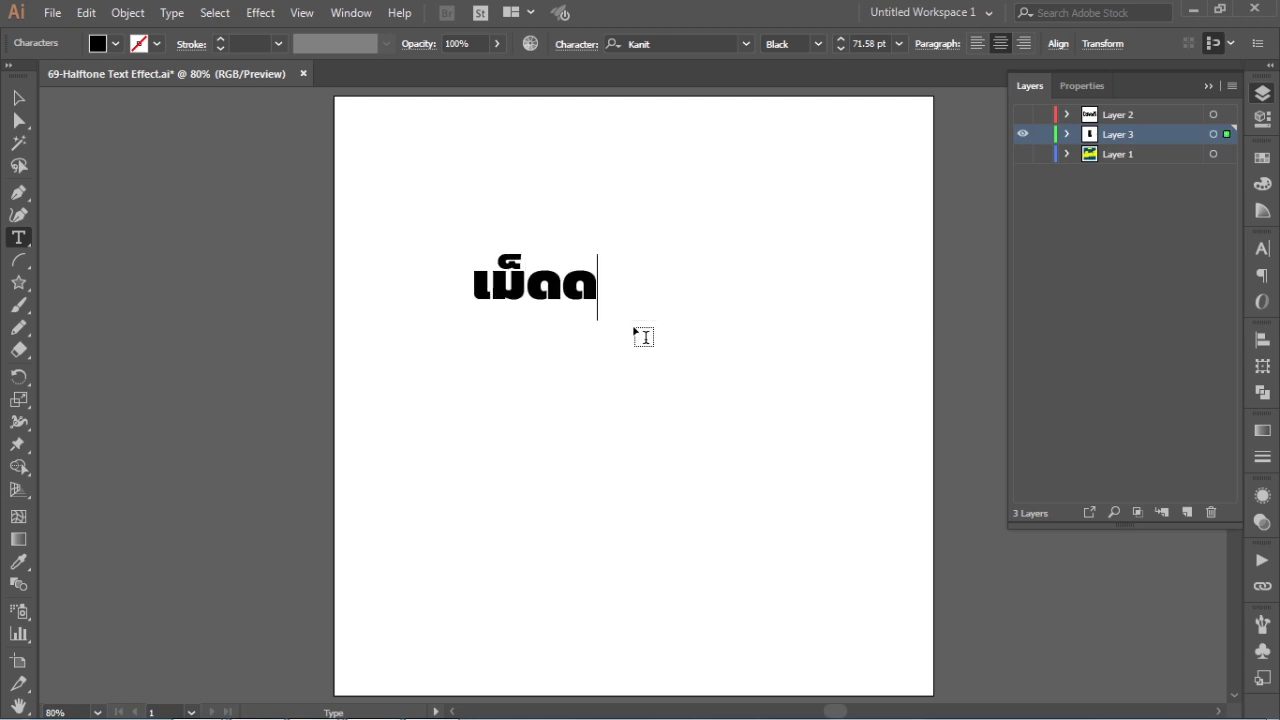
key(BackSpace)
text(ส)
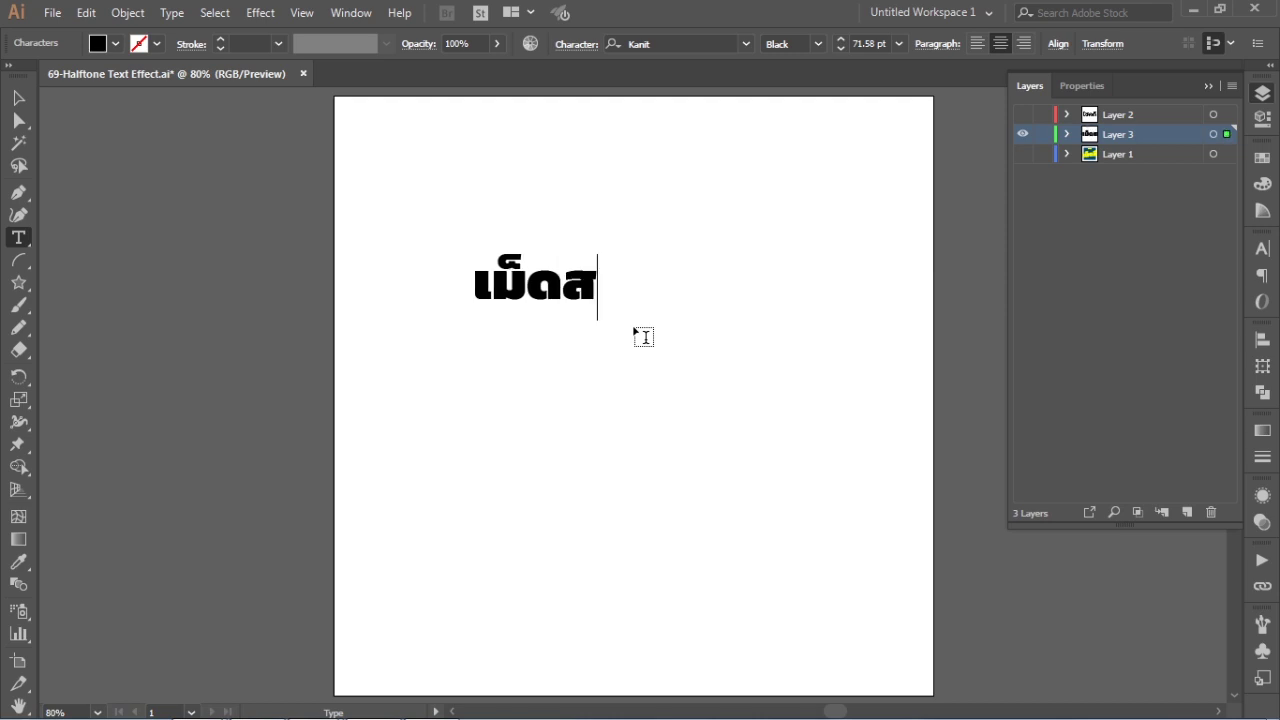
text(กรีน)
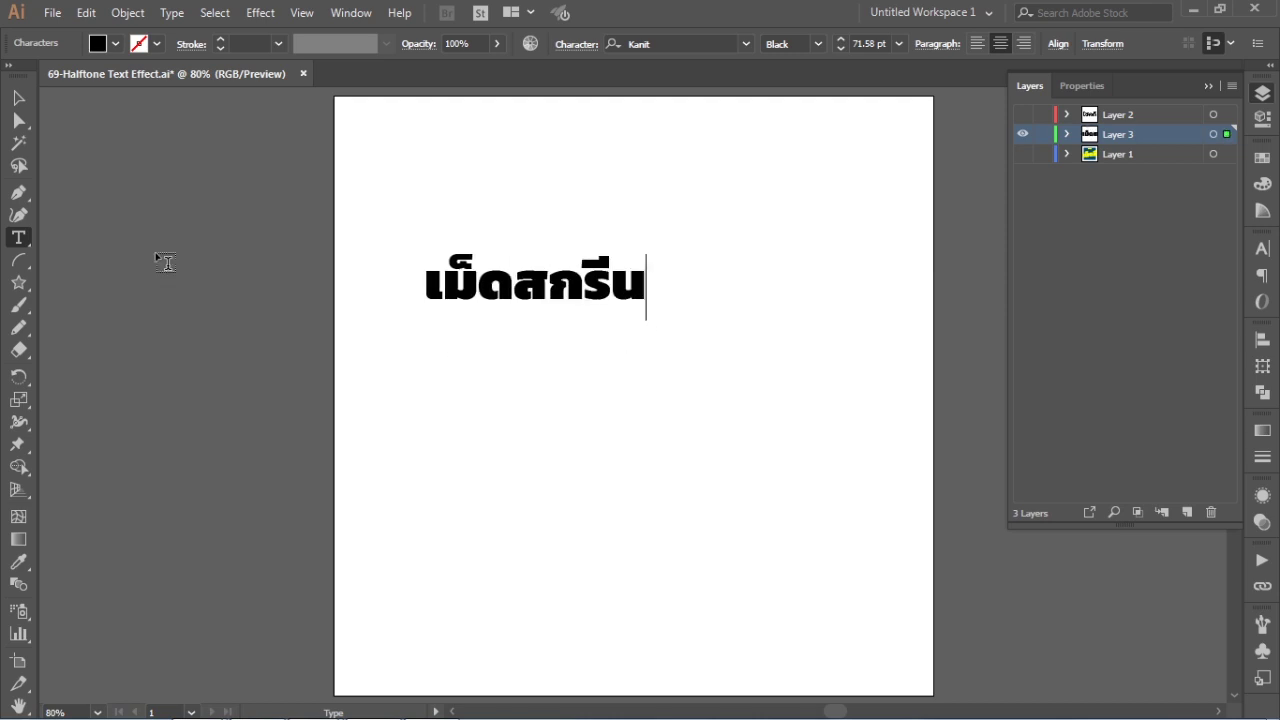
click(20, 96)
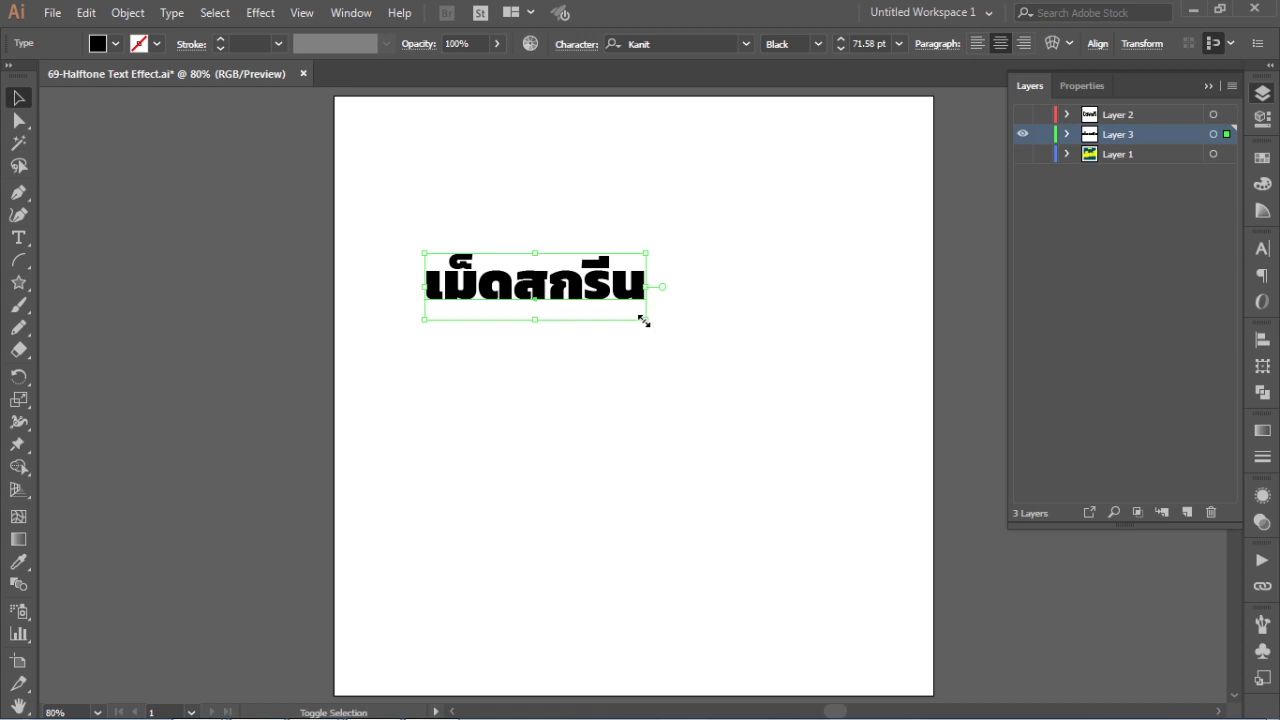
Enlarge the word to about 143 pt and nudge it slightly lower.
drag(646, 321, 850, 480)
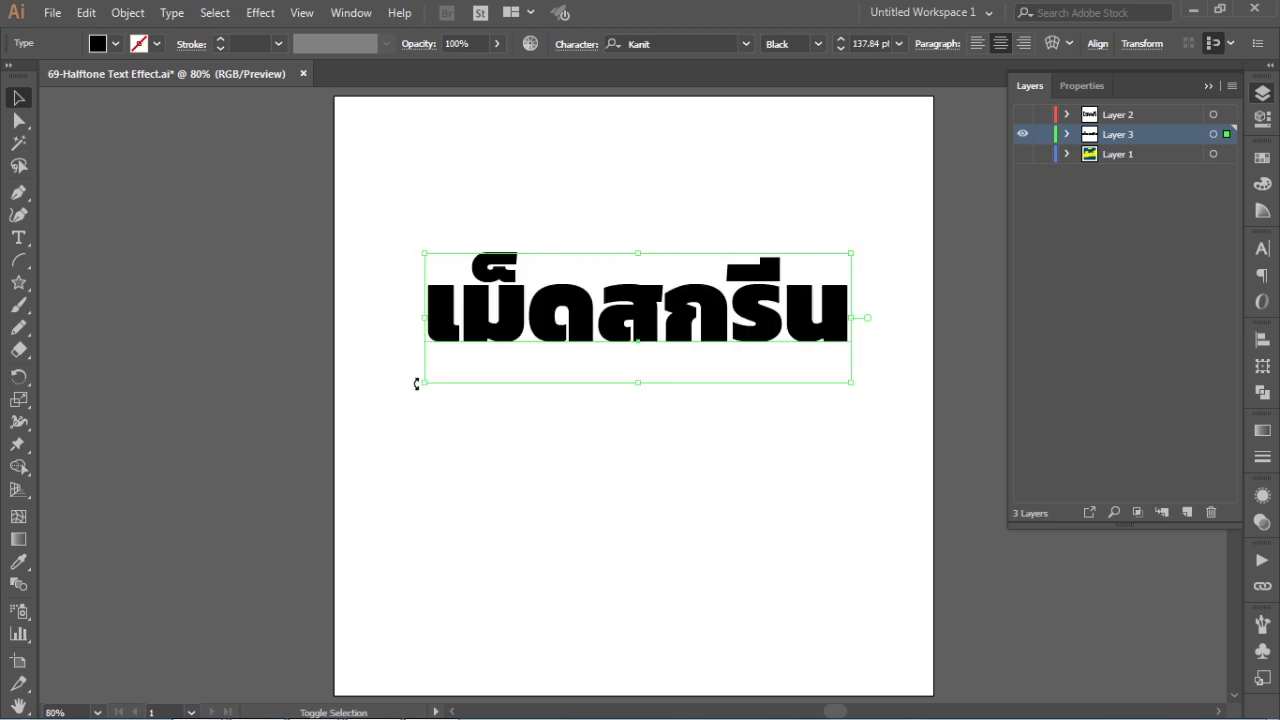
drag(420, 387, 408, 392)
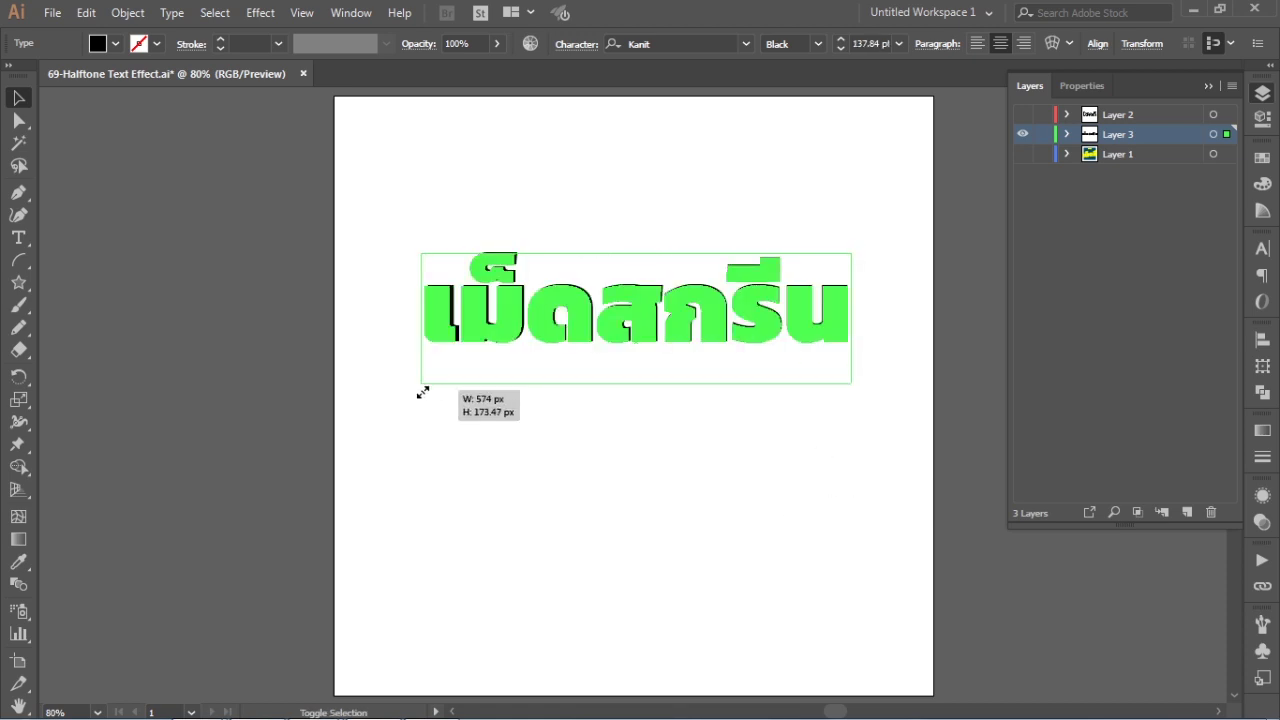
click(665, 408)
drag(665, 323, 665, 330)
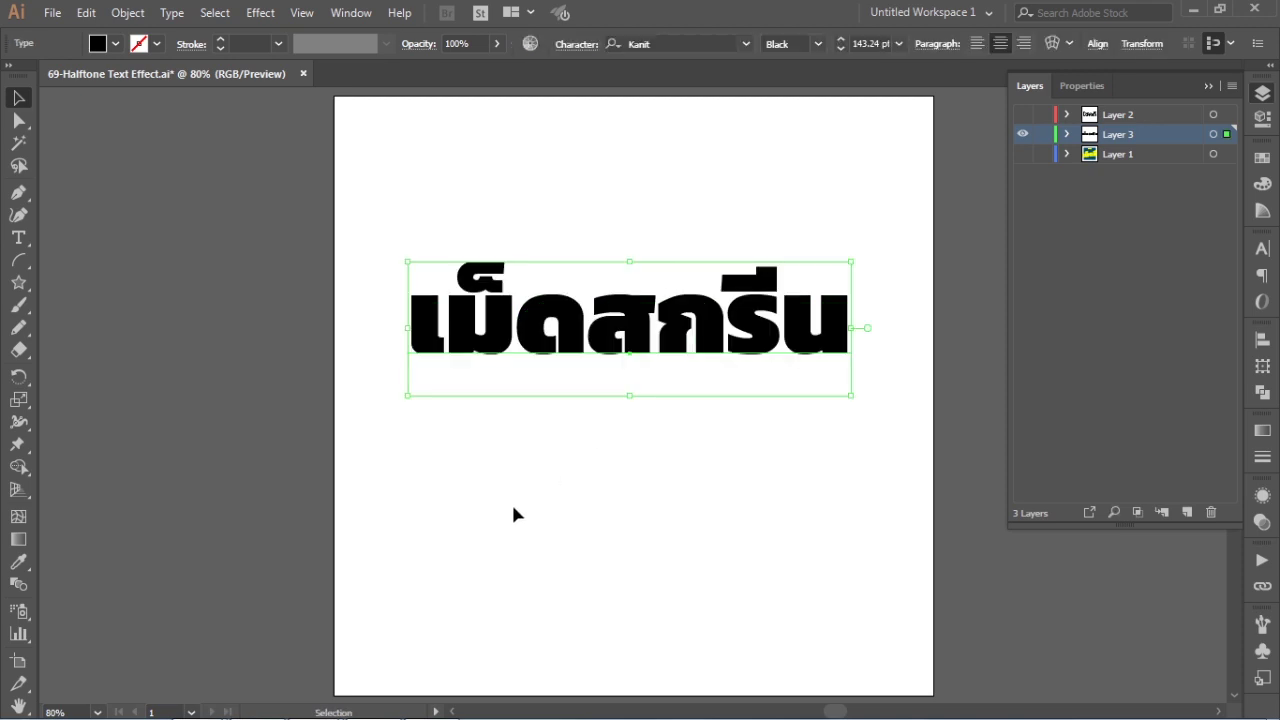
Apply a 20-pixel Gaussian Blur to the Thai word with Preview on.
click(262, 13)
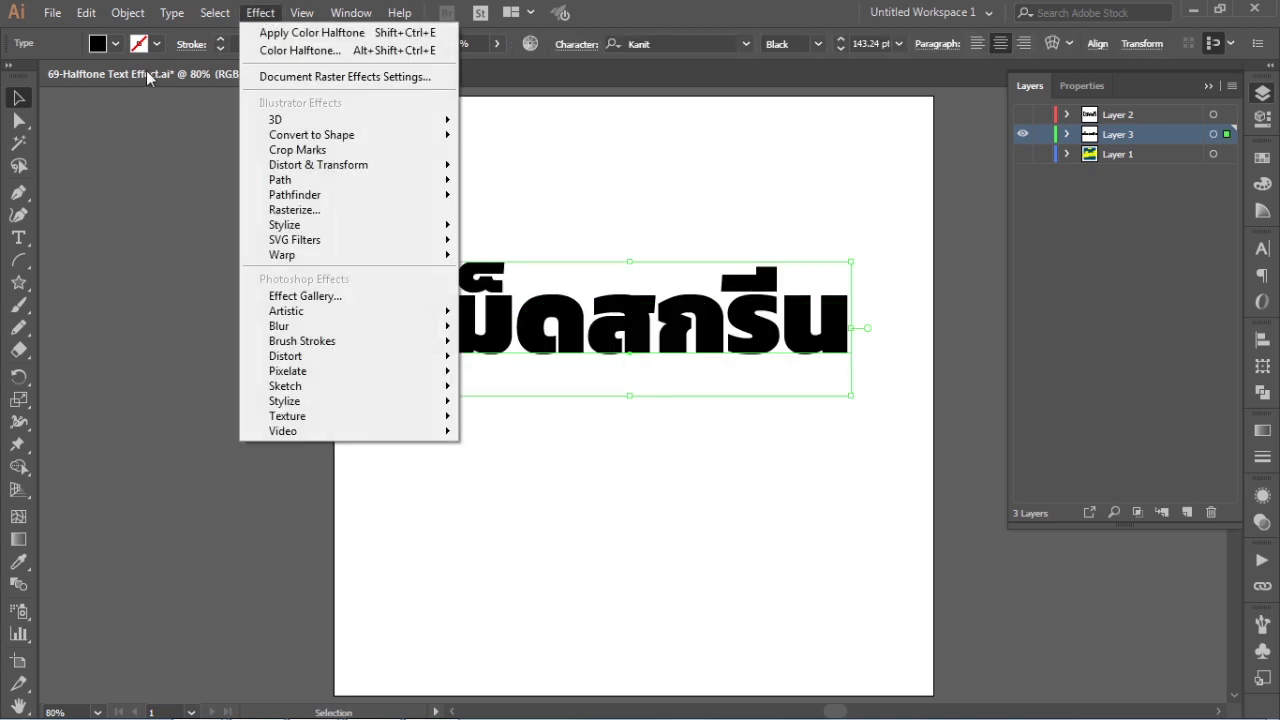
mouse_move(279, 326)
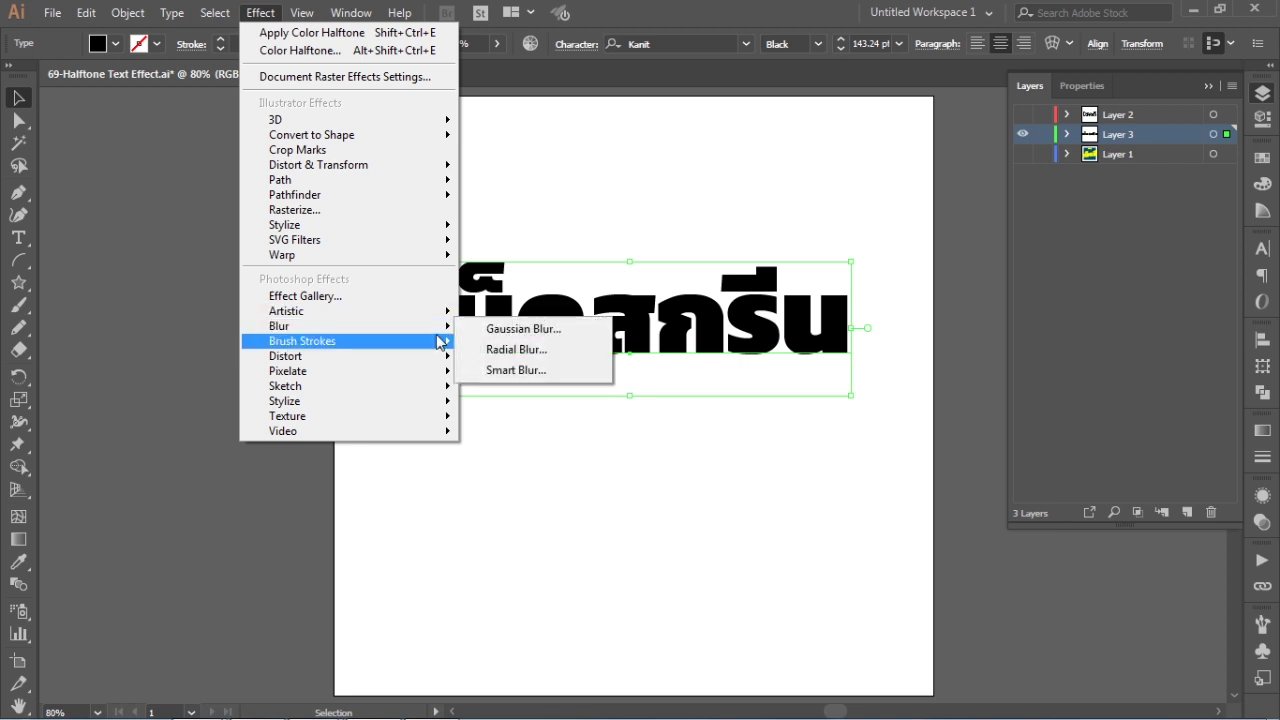
click(529, 331)
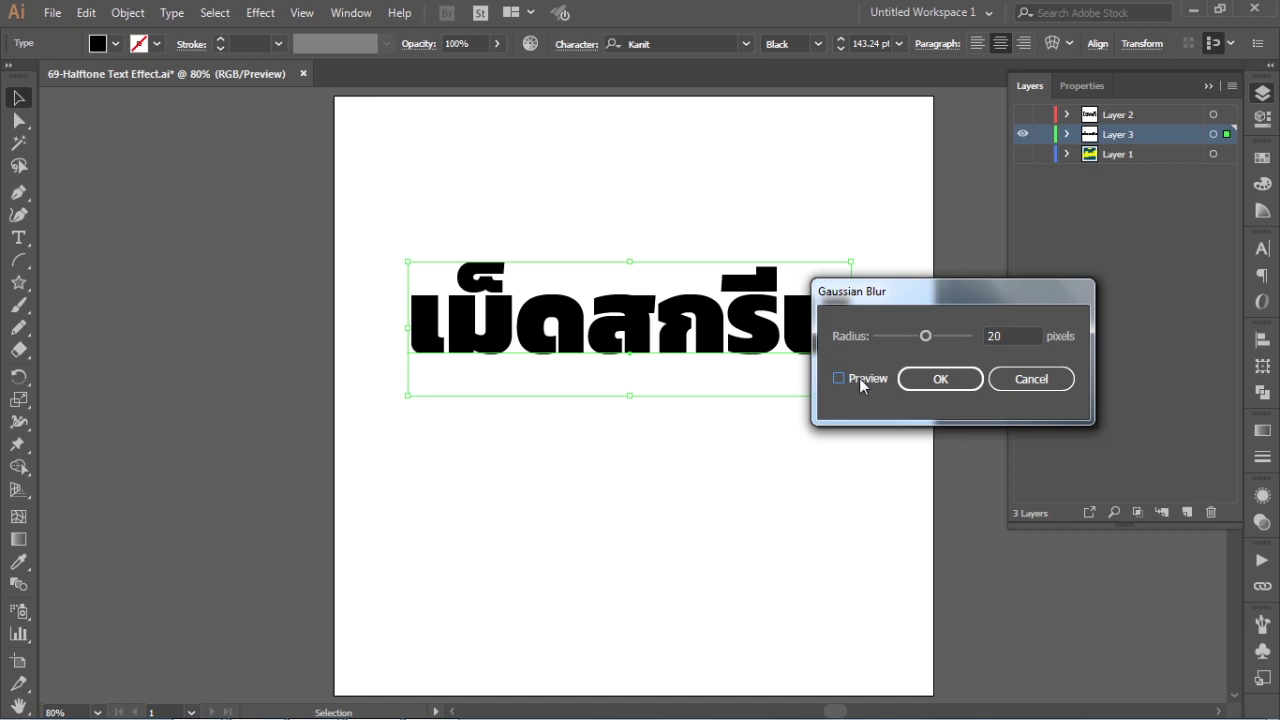
click(859, 378)
drag(954, 295, 955, 362)
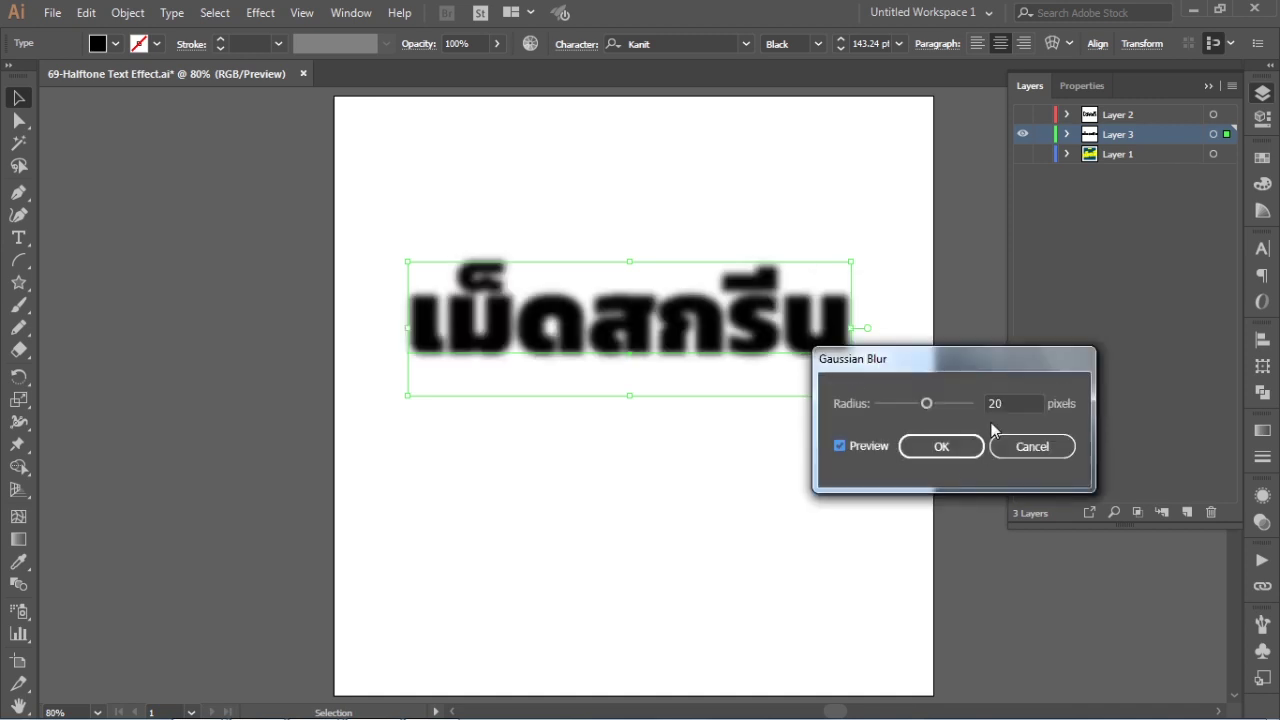
double_click(1030, 403)
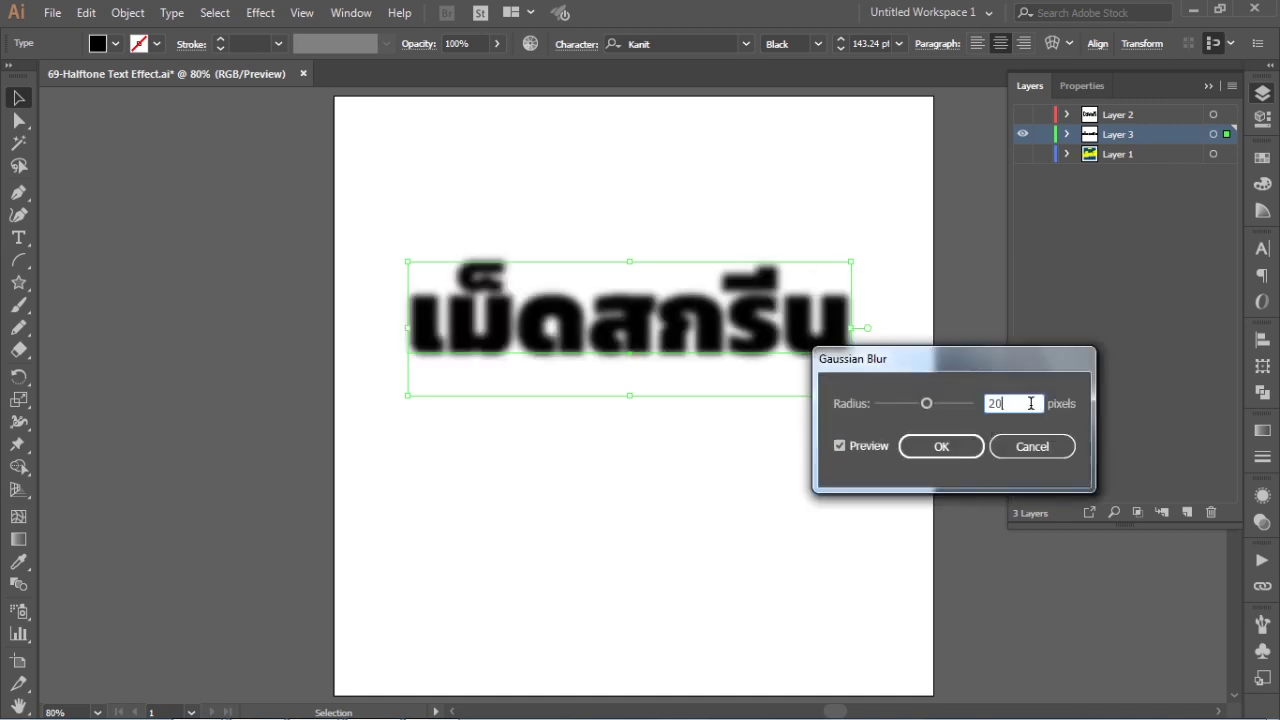
click(941, 447)
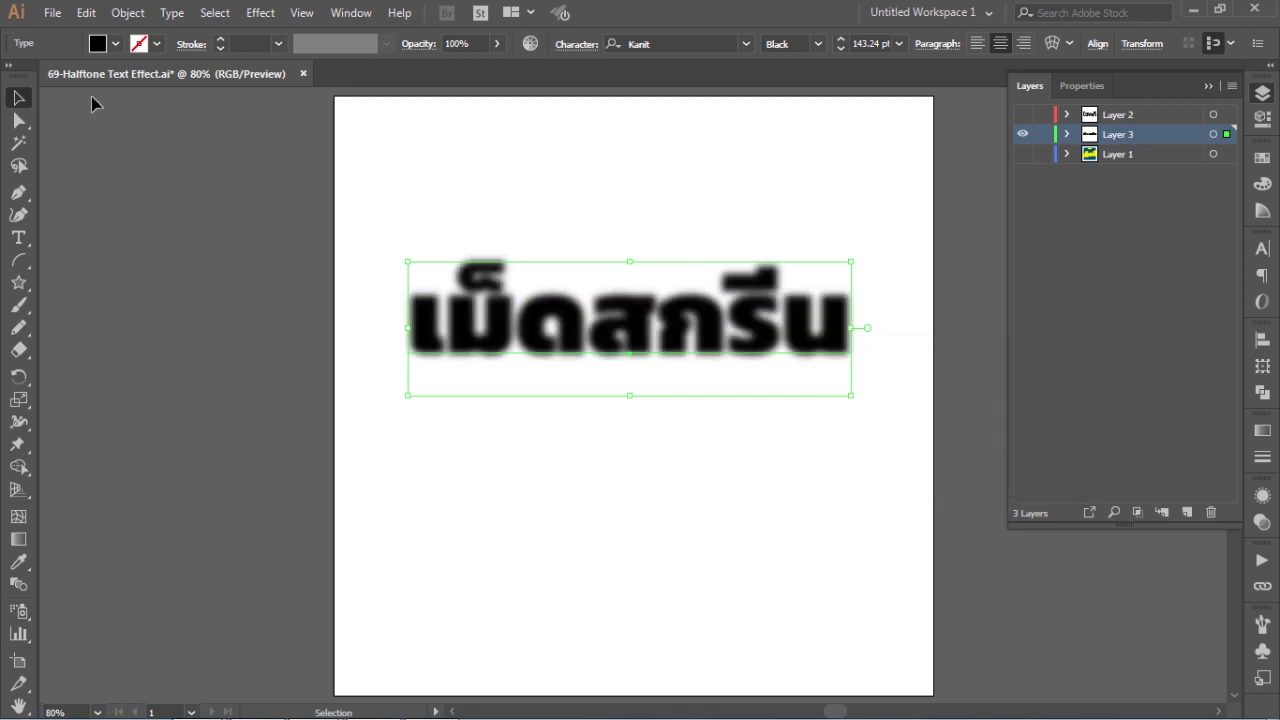
Rasterize the blurred word as an RGB, 300 ppi image with a white background.
click(128, 13)
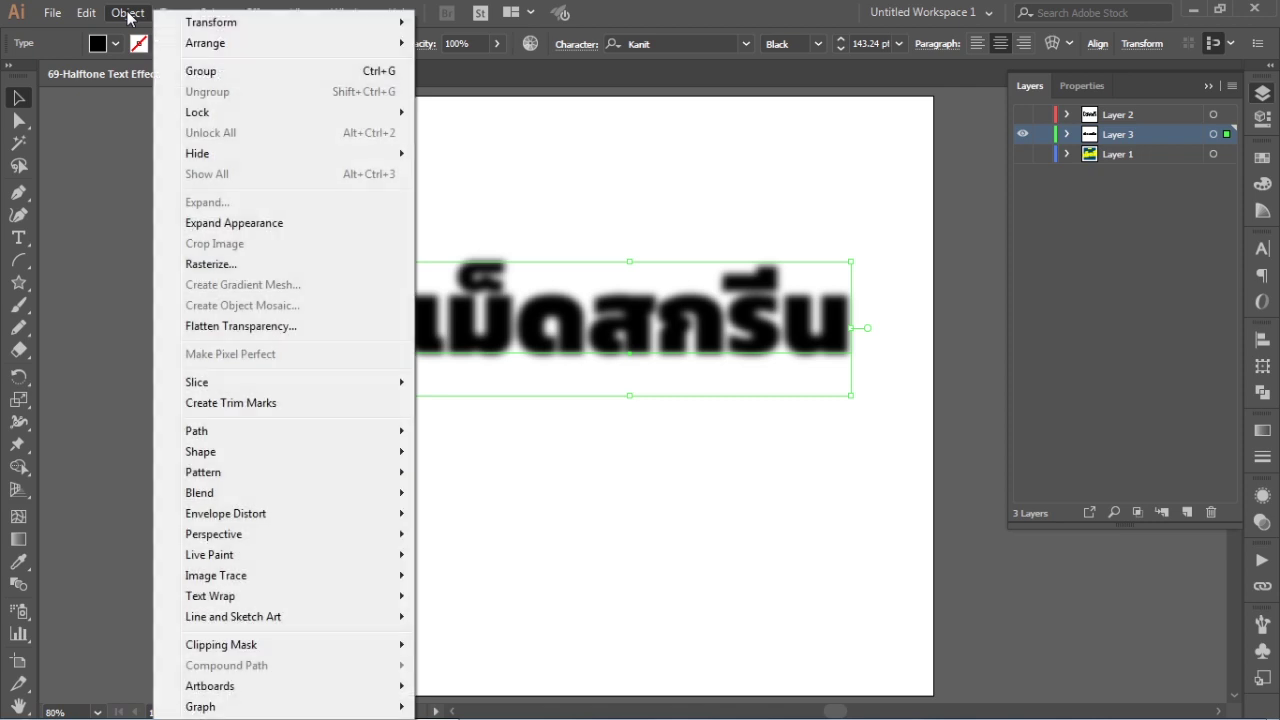
click(212, 265)
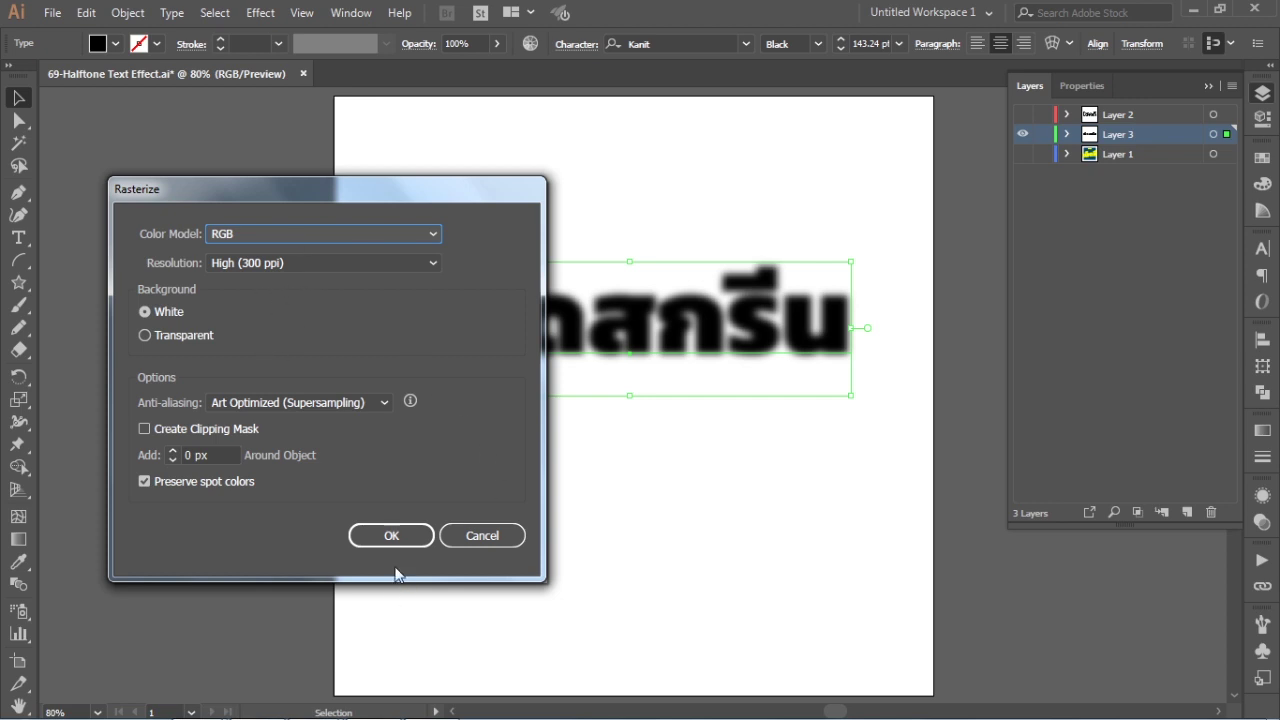
click(388, 536)
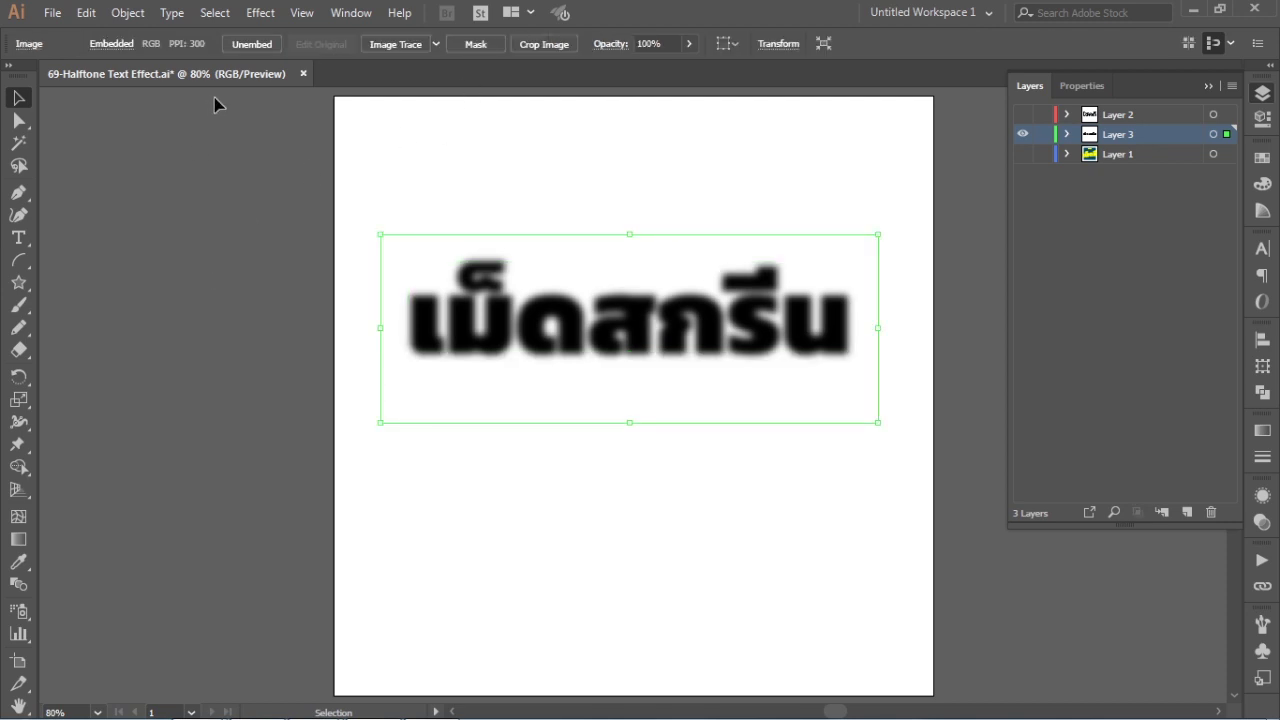
Apply Color Halftone with Max. Radius 30, then move the word slightly lower.
click(256, 13)
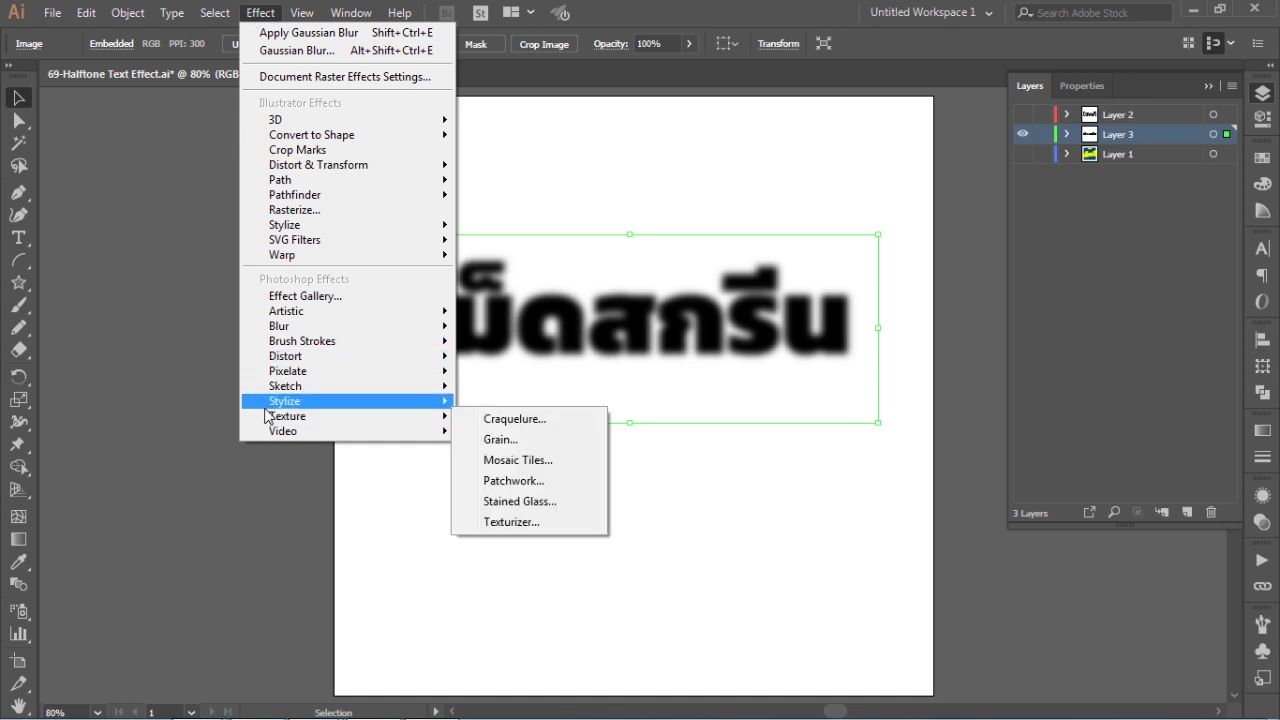
mouse_move(300, 371)
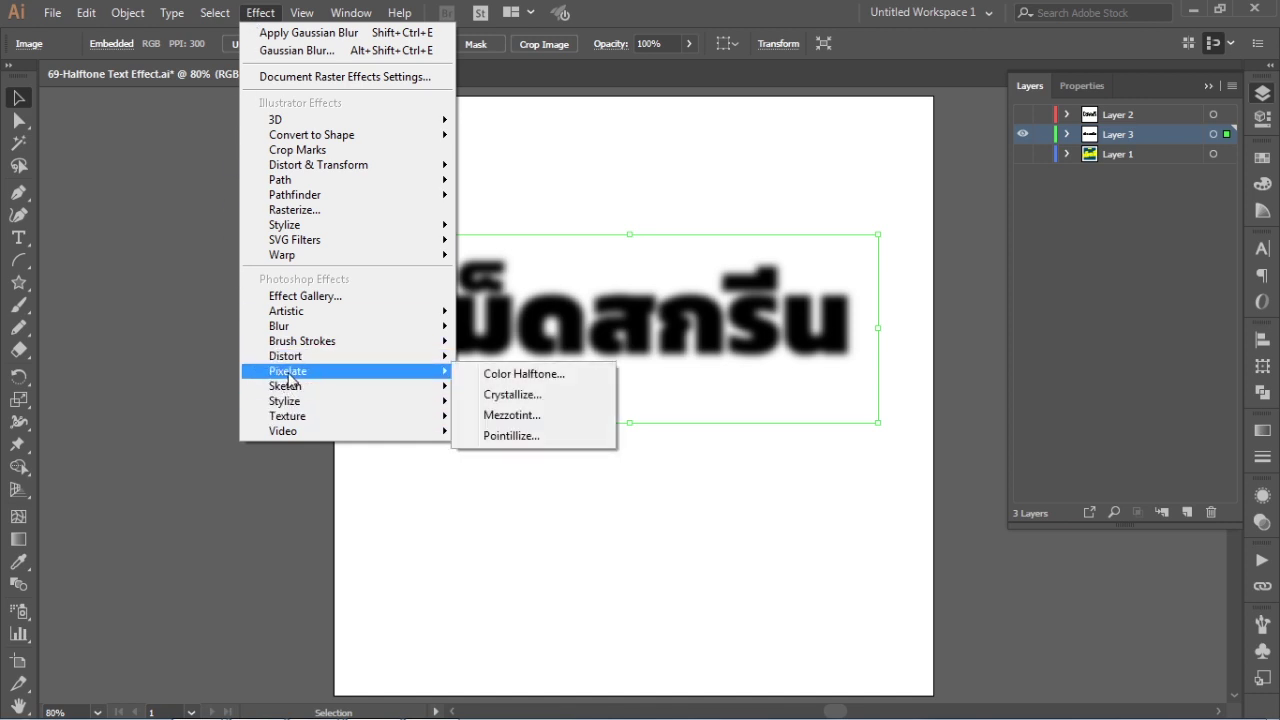
click(525, 377)
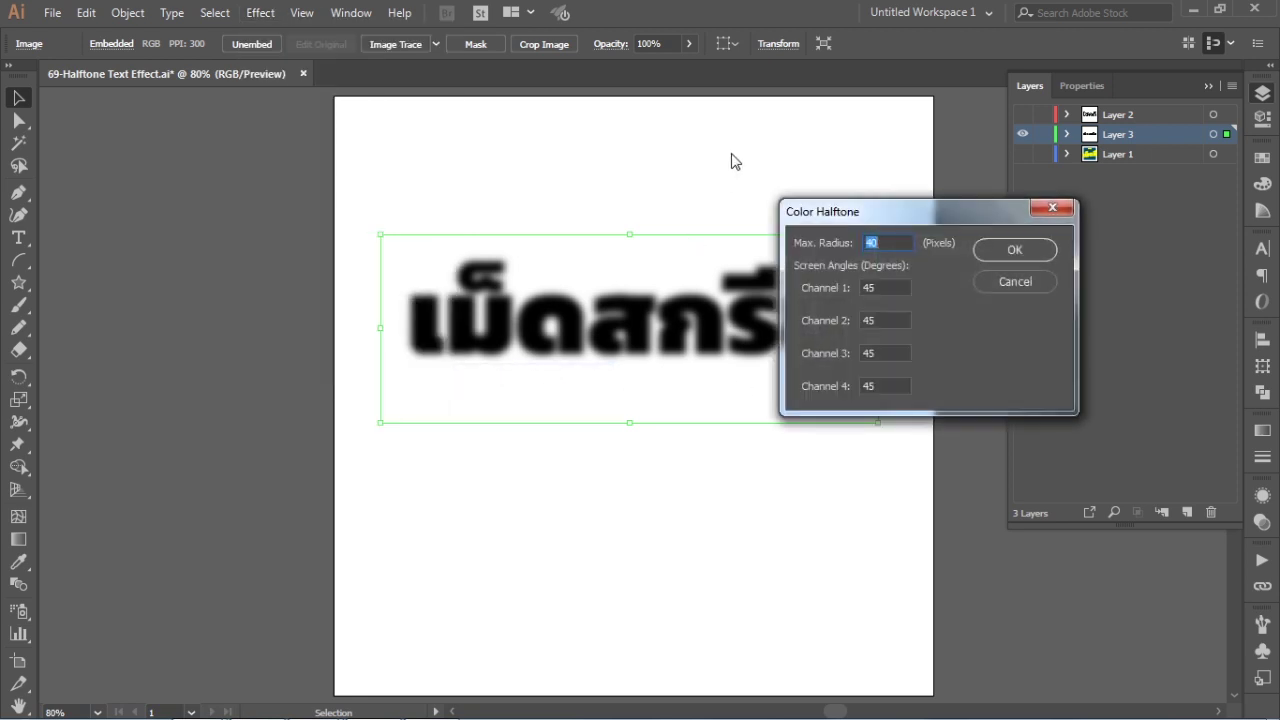
click(894, 287)
drag(897, 287, 826, 297)
click(879, 353)
double_click(888, 386)
click(885, 241)
double_click(870, 243)
text(30)
click(1030, 249)
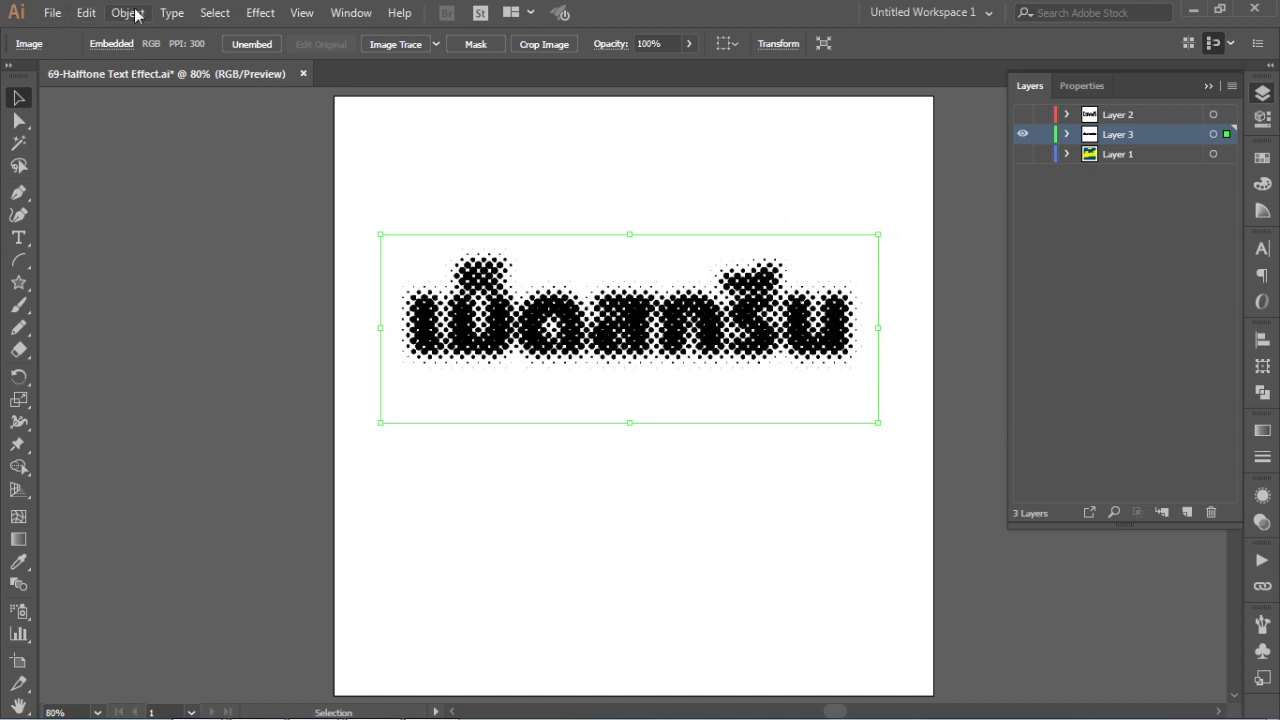
drag(680, 300, 684, 342)
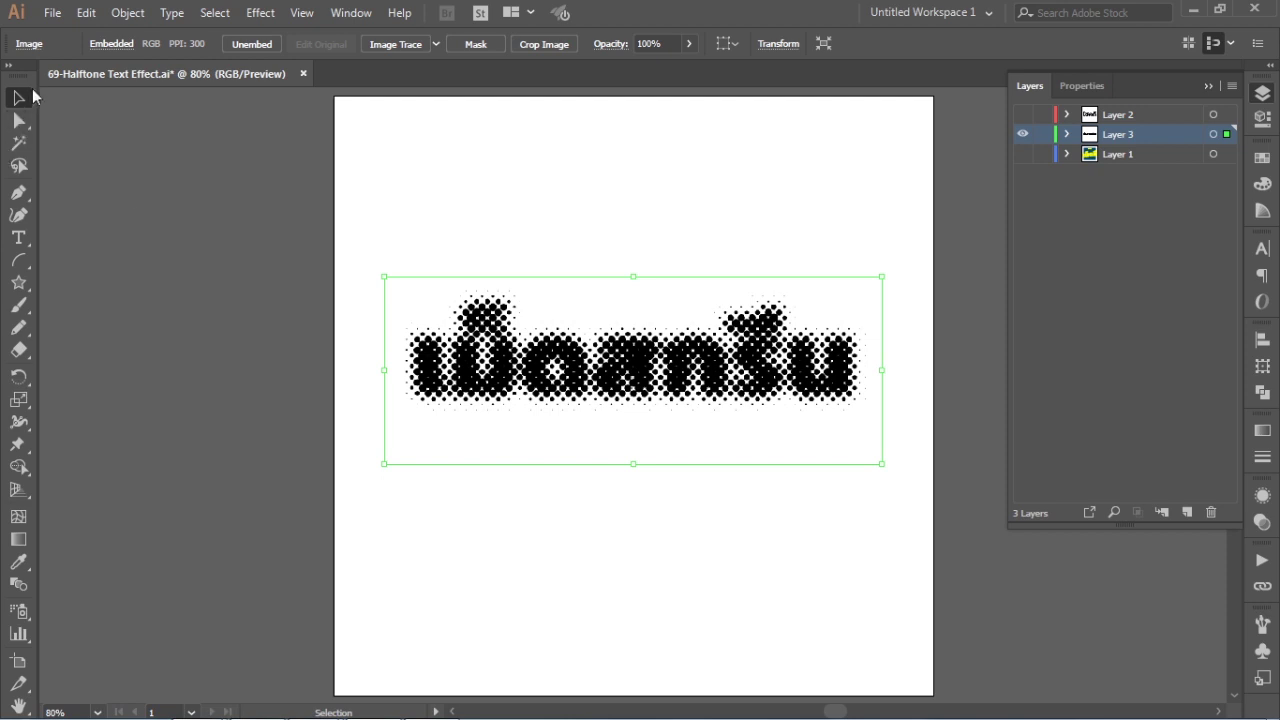
Use Image Trace Make and Expand on the halftone image, then reselect the traced group.
click(119, 14)
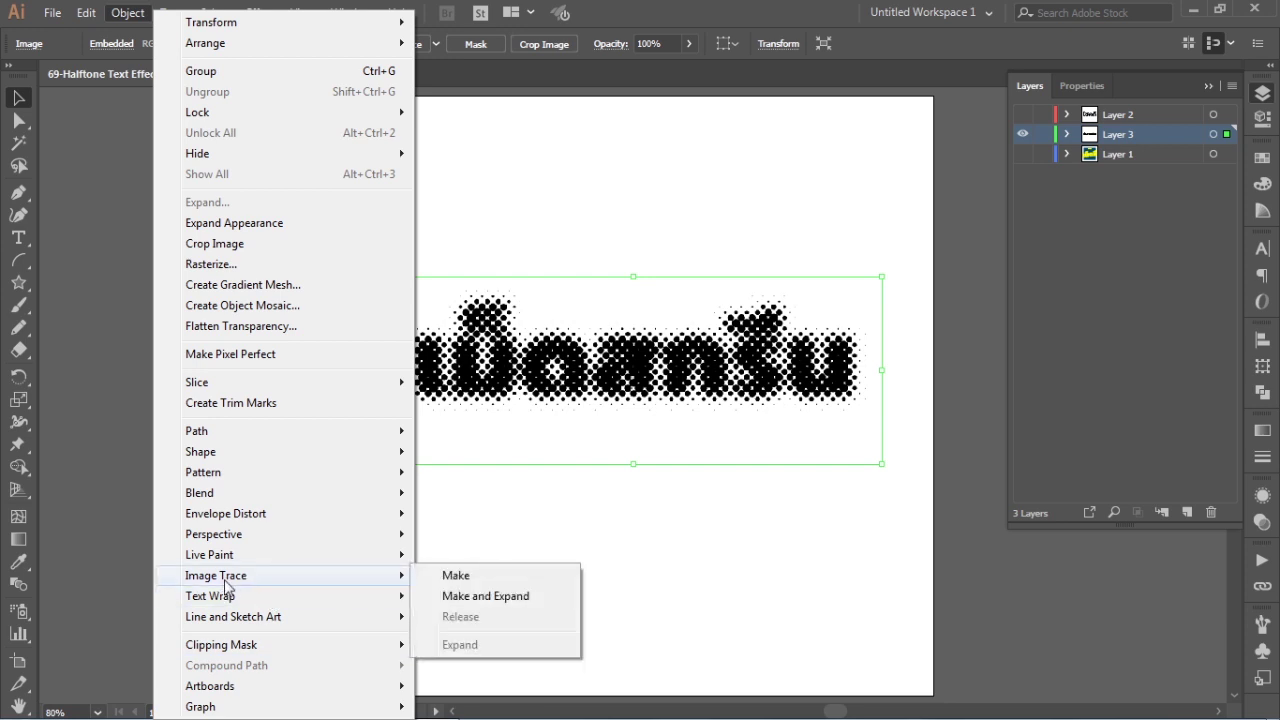
mouse_move(216, 575)
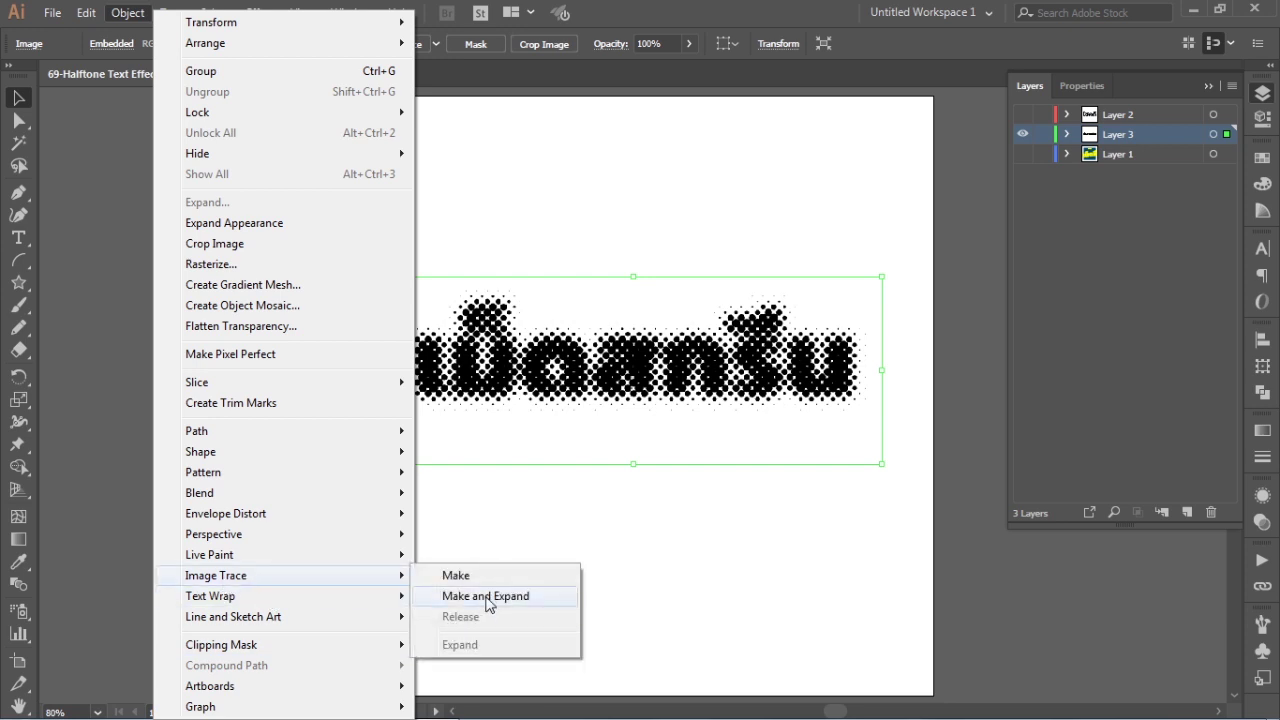
click(488, 596)
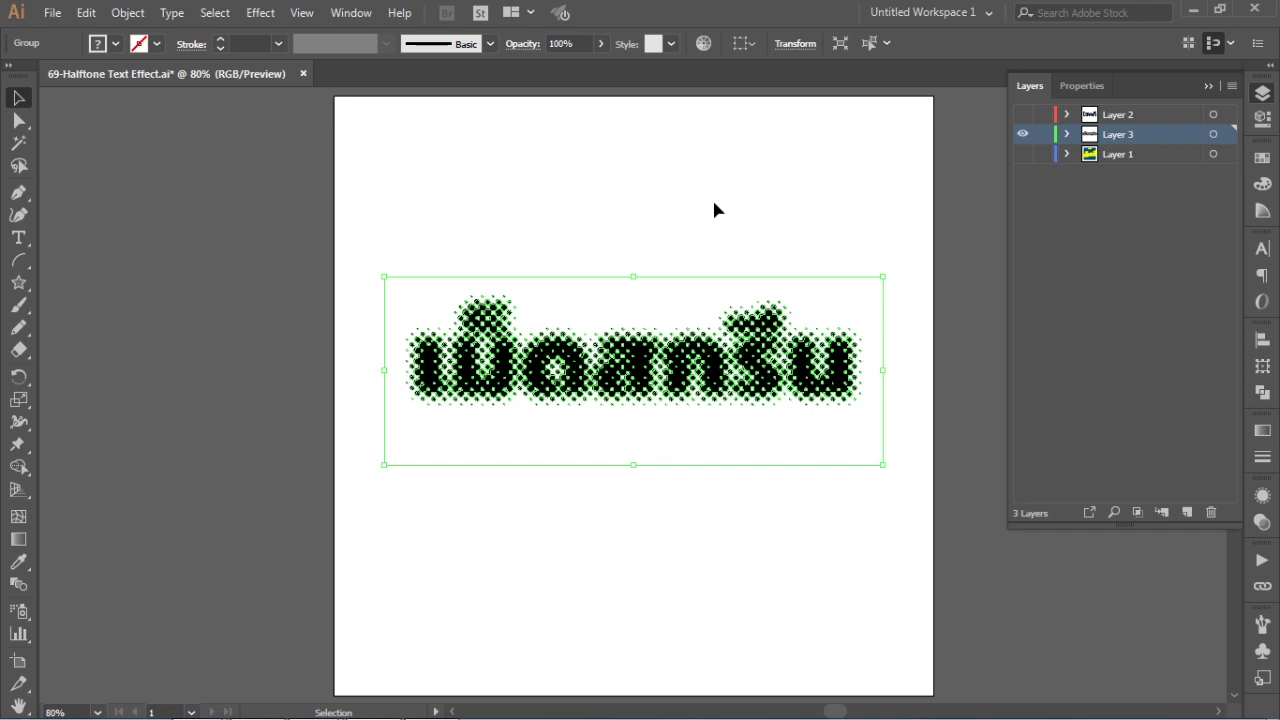
click(356, 340)
click(646, 323)
click(612, 242)
key(a)
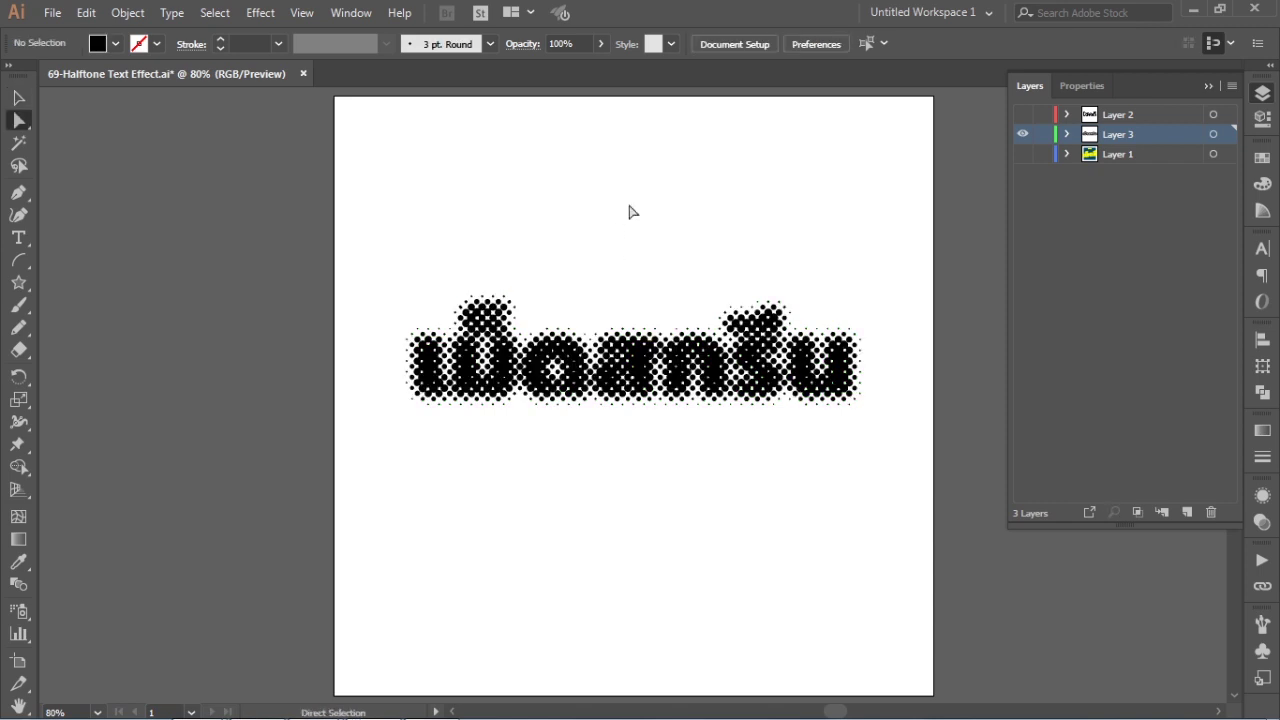
click(626, 314)
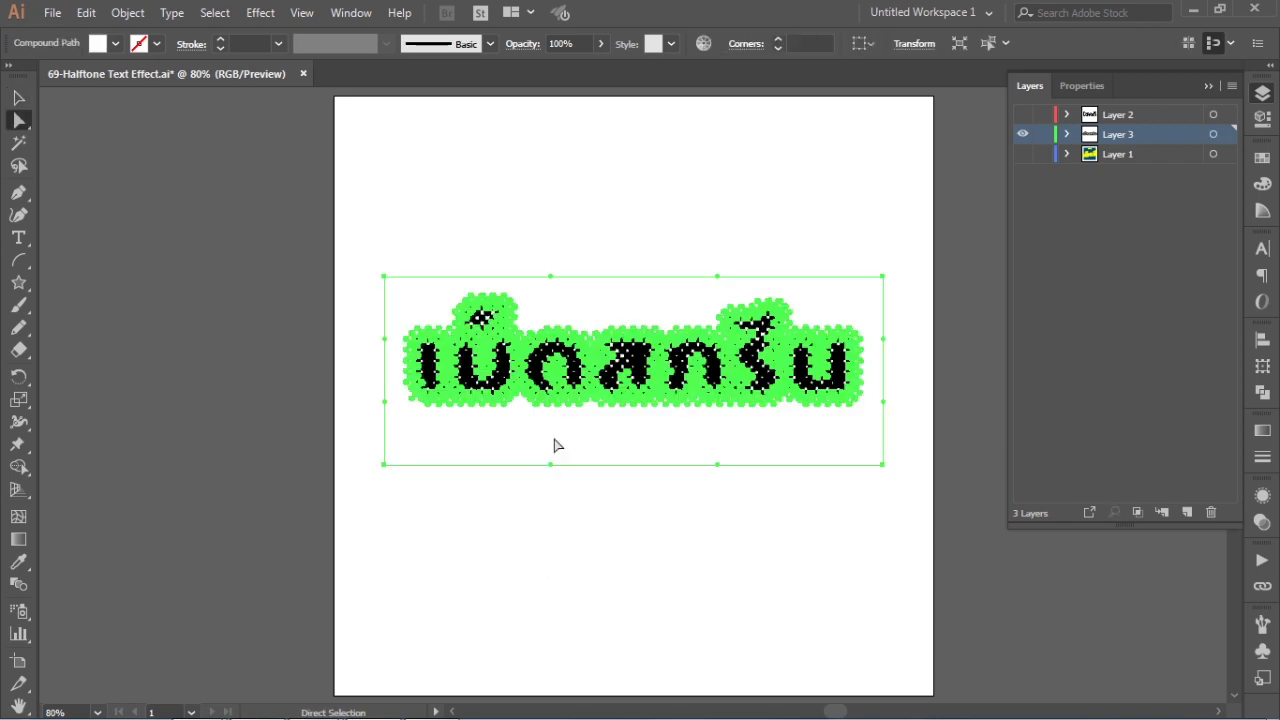
click(688, 125)
click(580, 303)
click(432, 282)
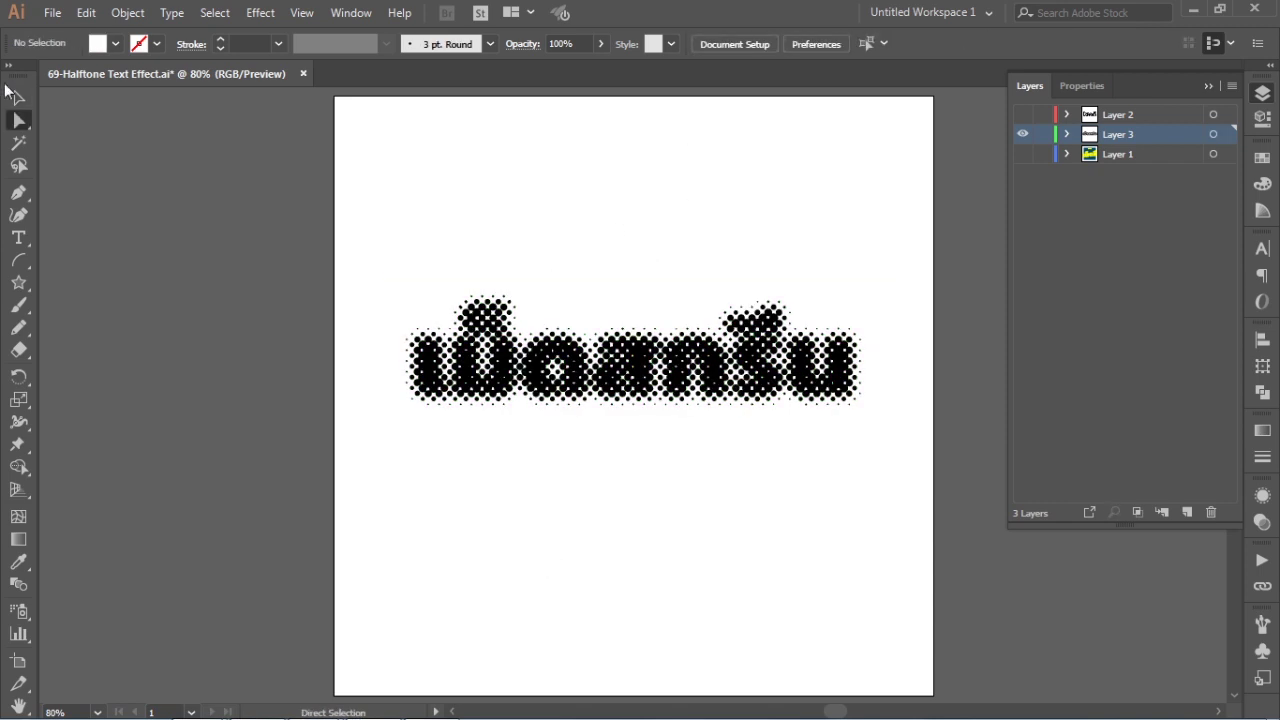
click(17, 98)
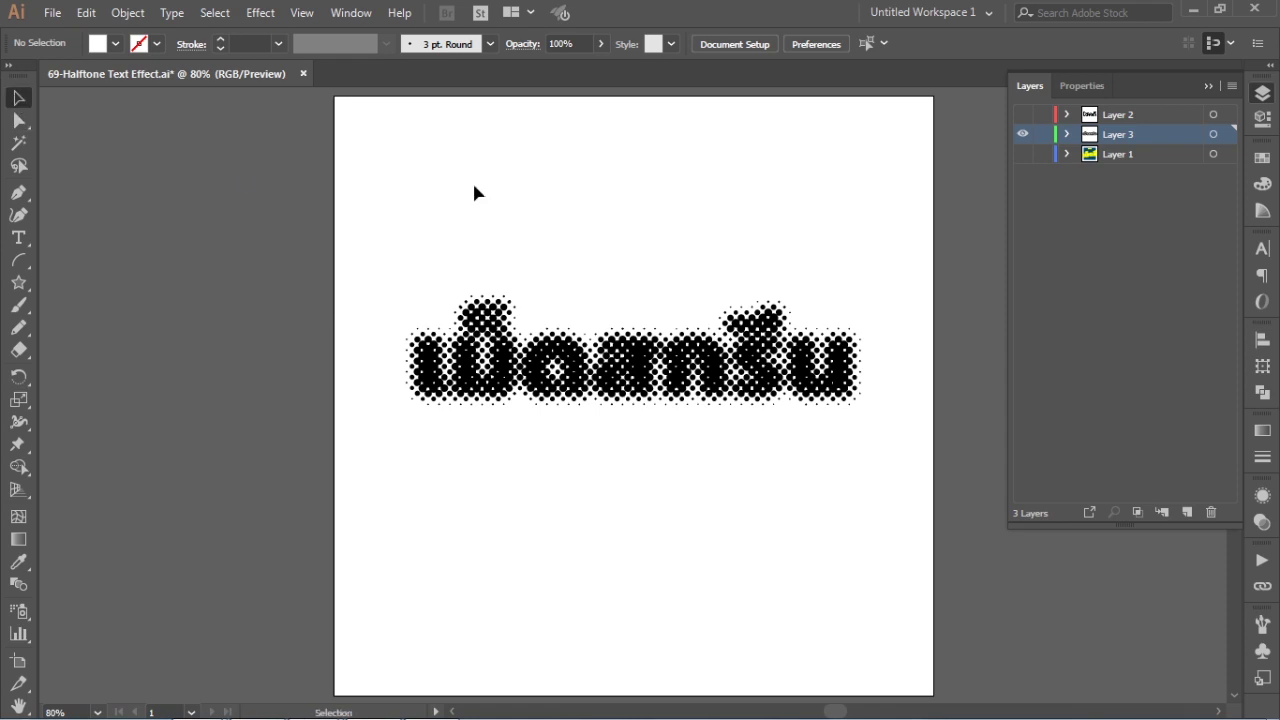
click(610, 296)
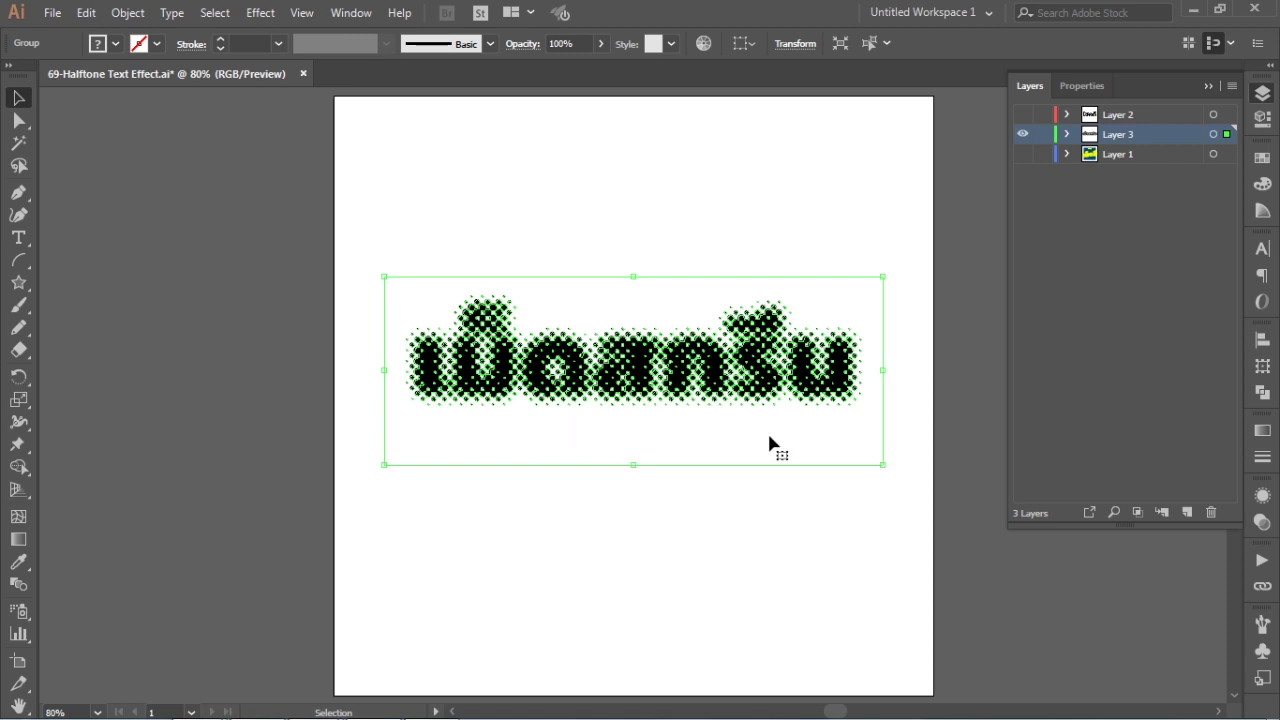
click(19, 146)
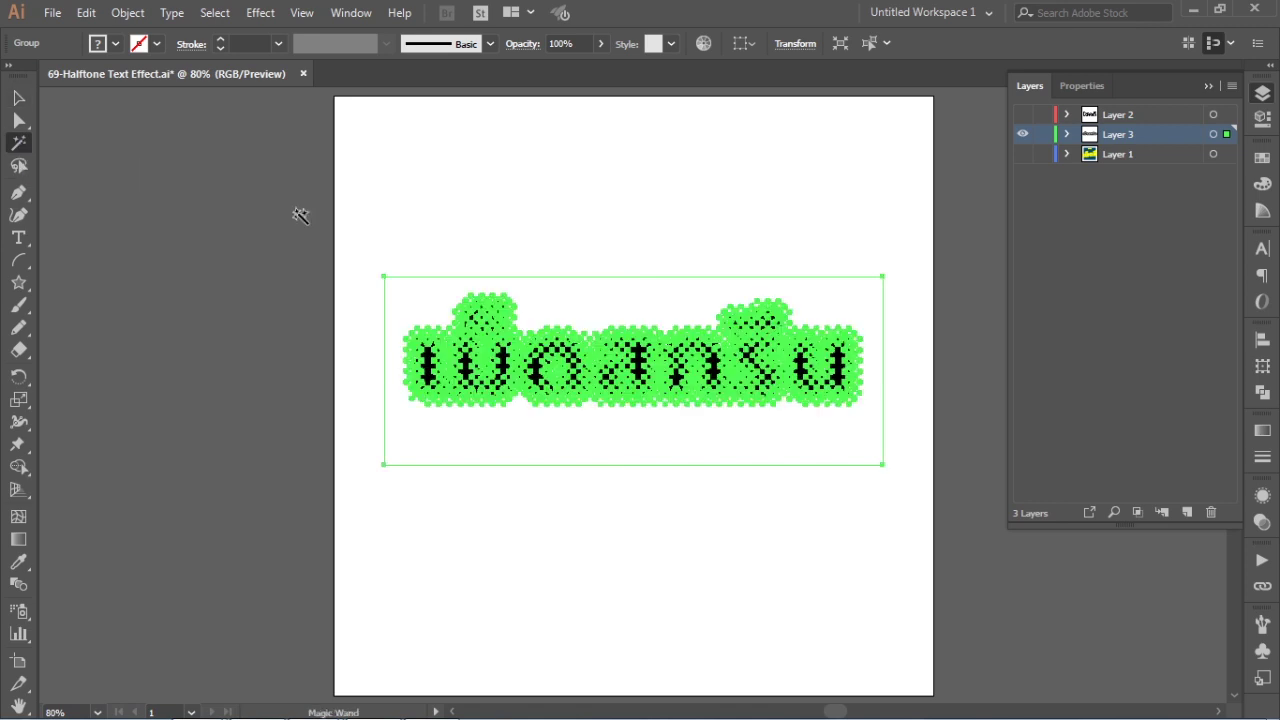
click(559, 302)
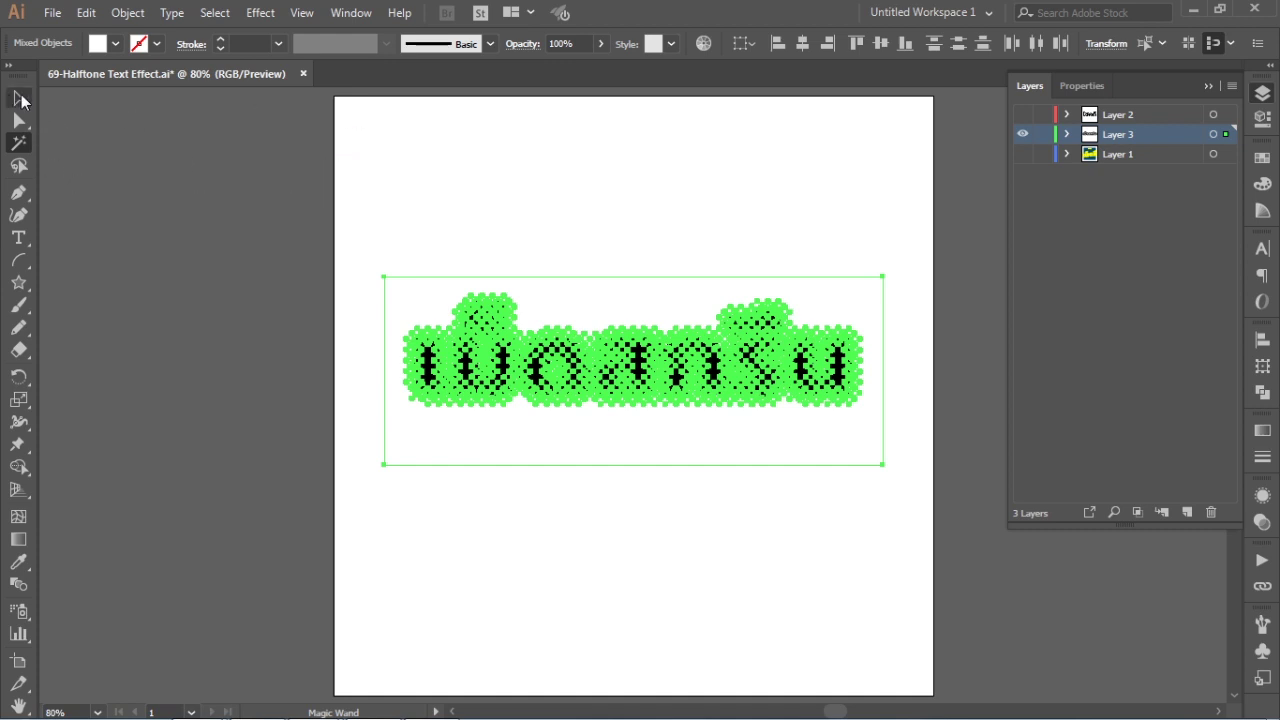
click(19, 98)
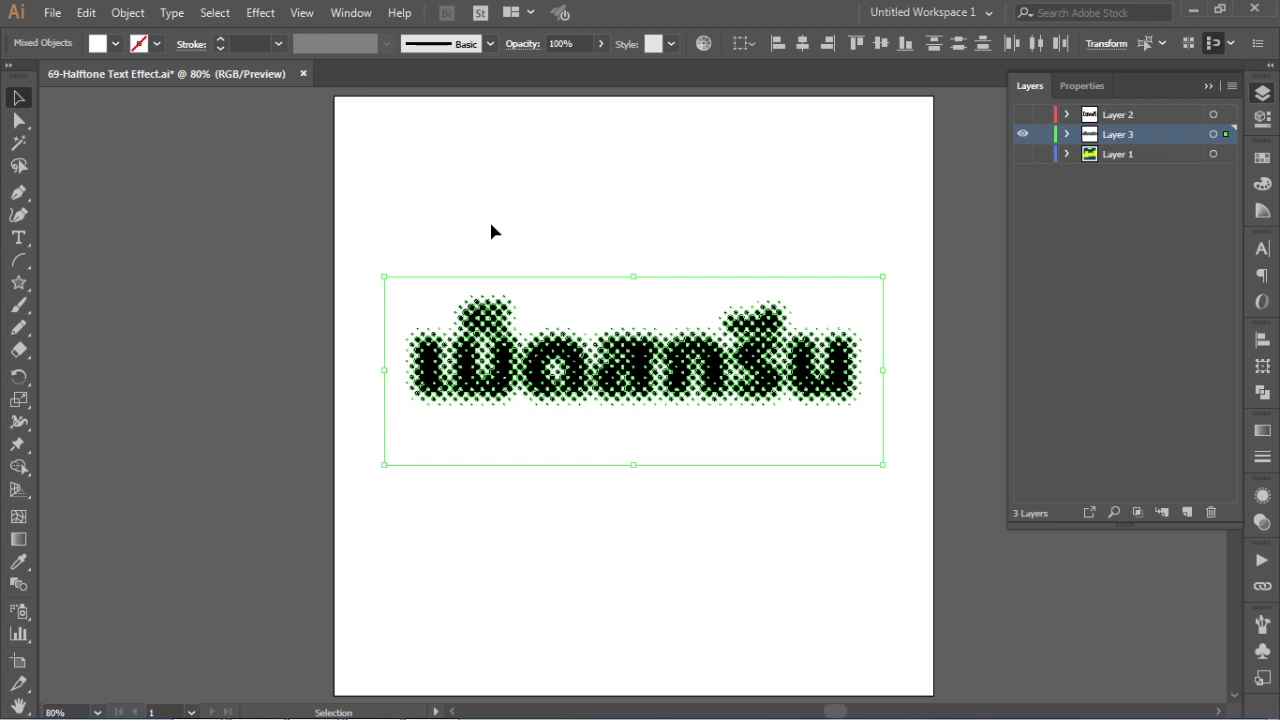
click(491, 232)
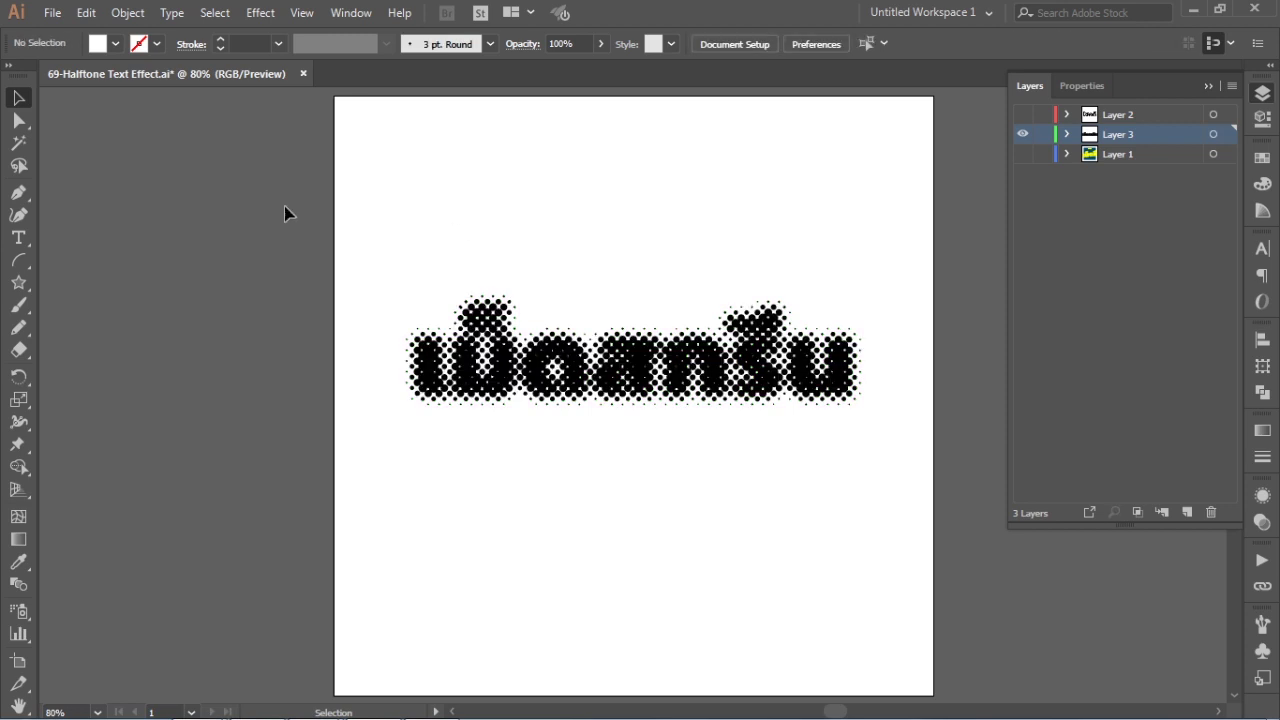
Try red, yellow and green fills on the halftone group, ending with black.
click(468, 375)
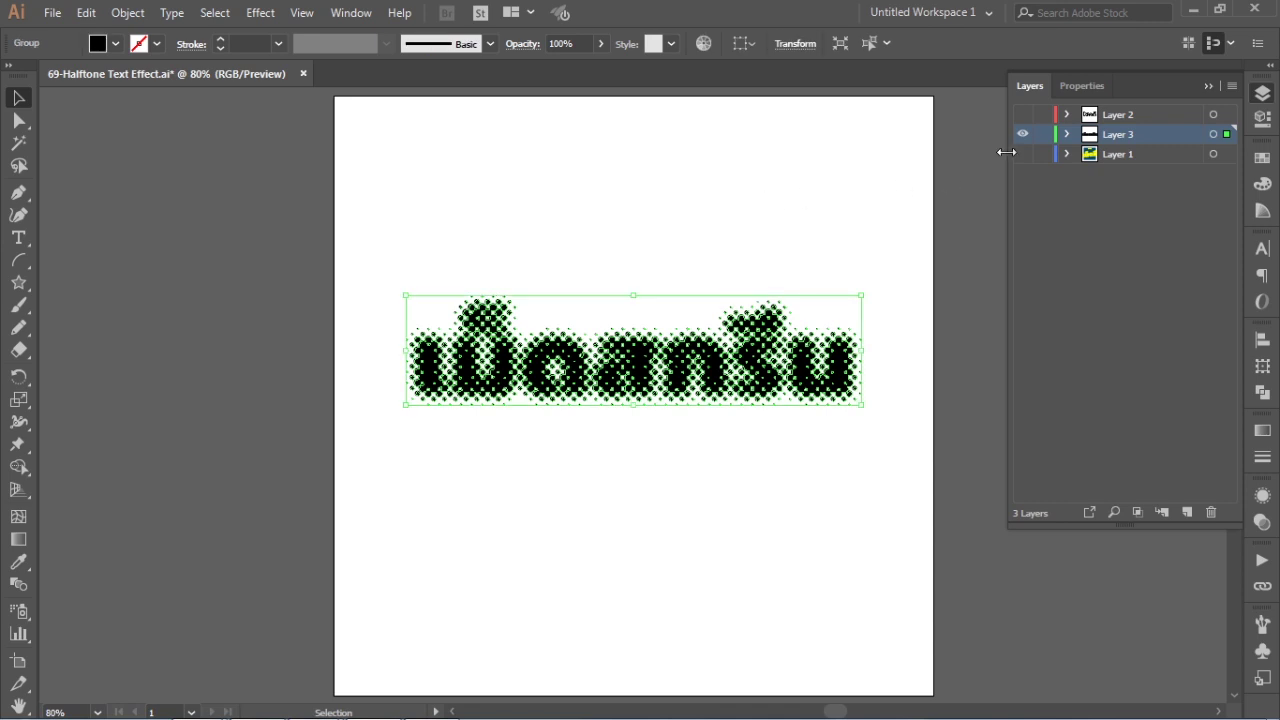
click(1261, 164)
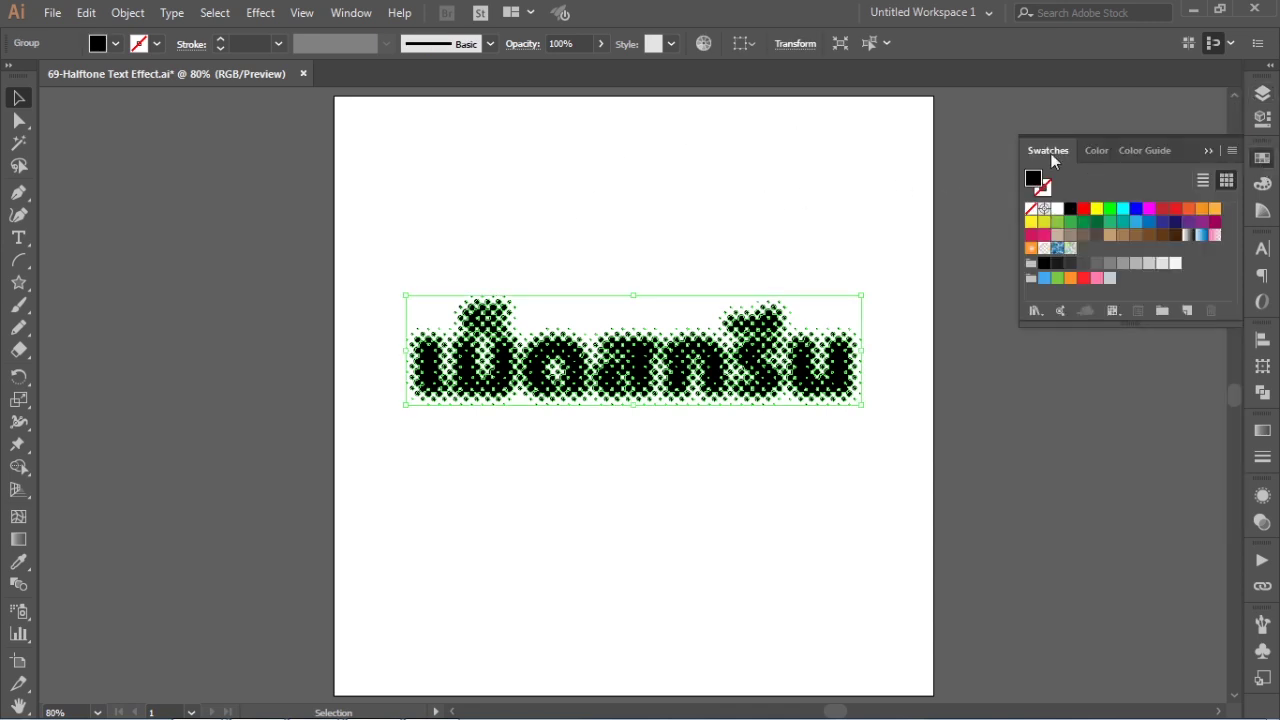
click(1084, 209)
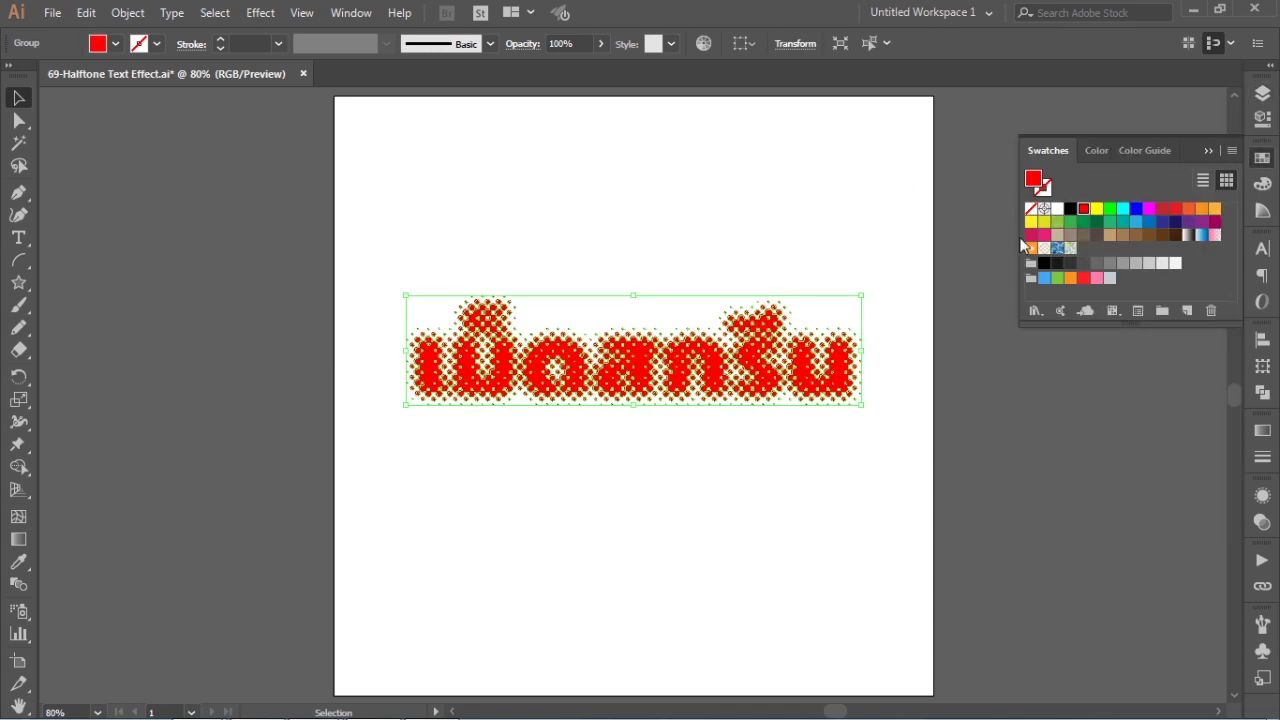
click(1097, 209)
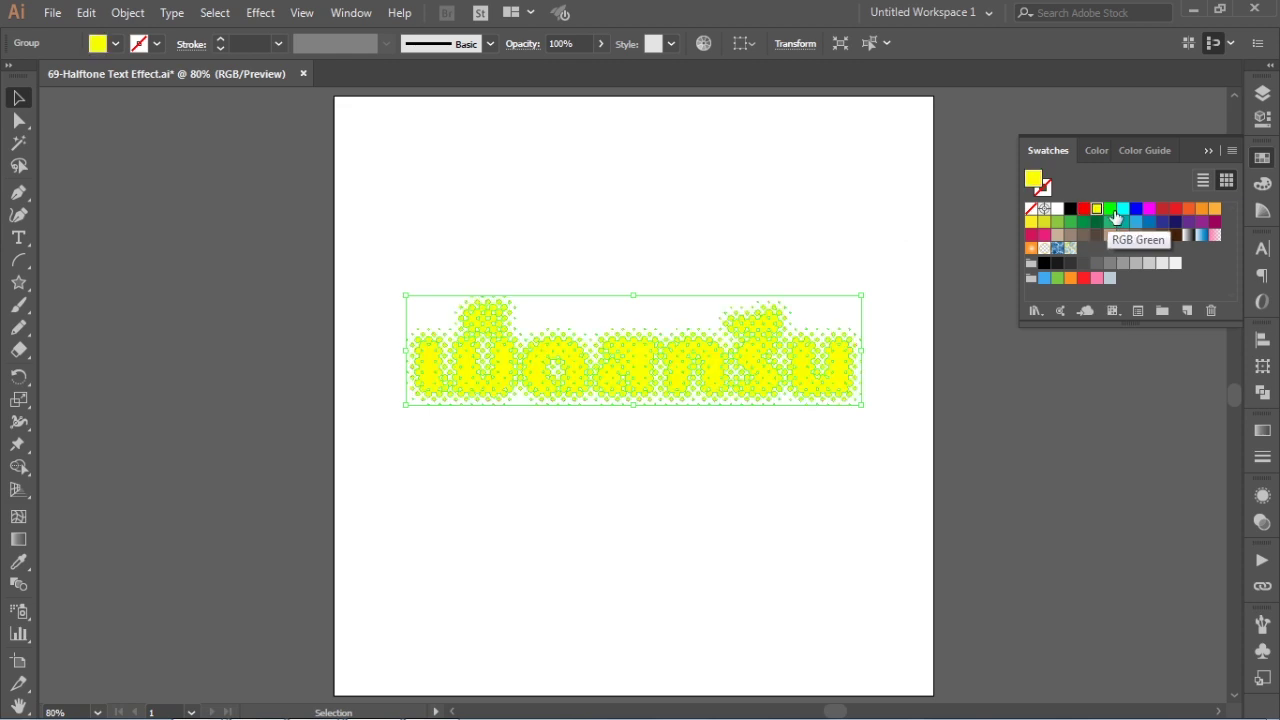
click(1110, 209)
click(1069, 209)
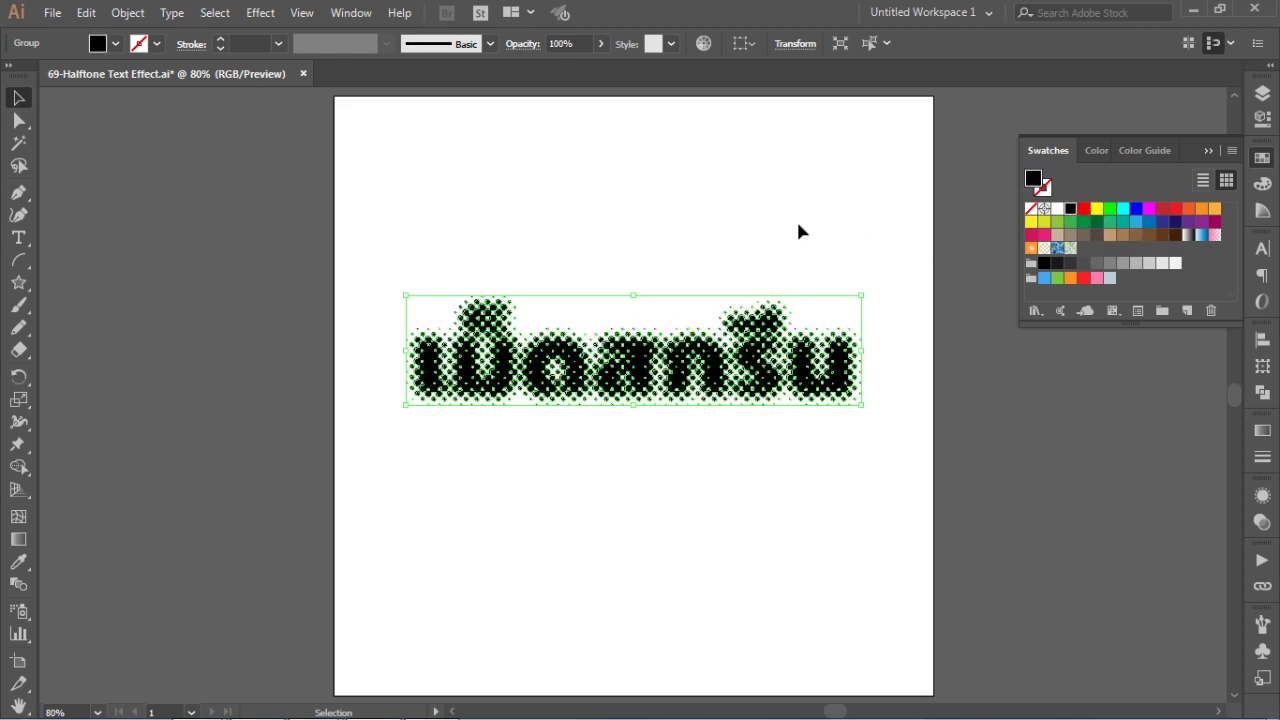
Deselect the artwork and zoom in to 150% centred on the halftone word.
click(767, 224)
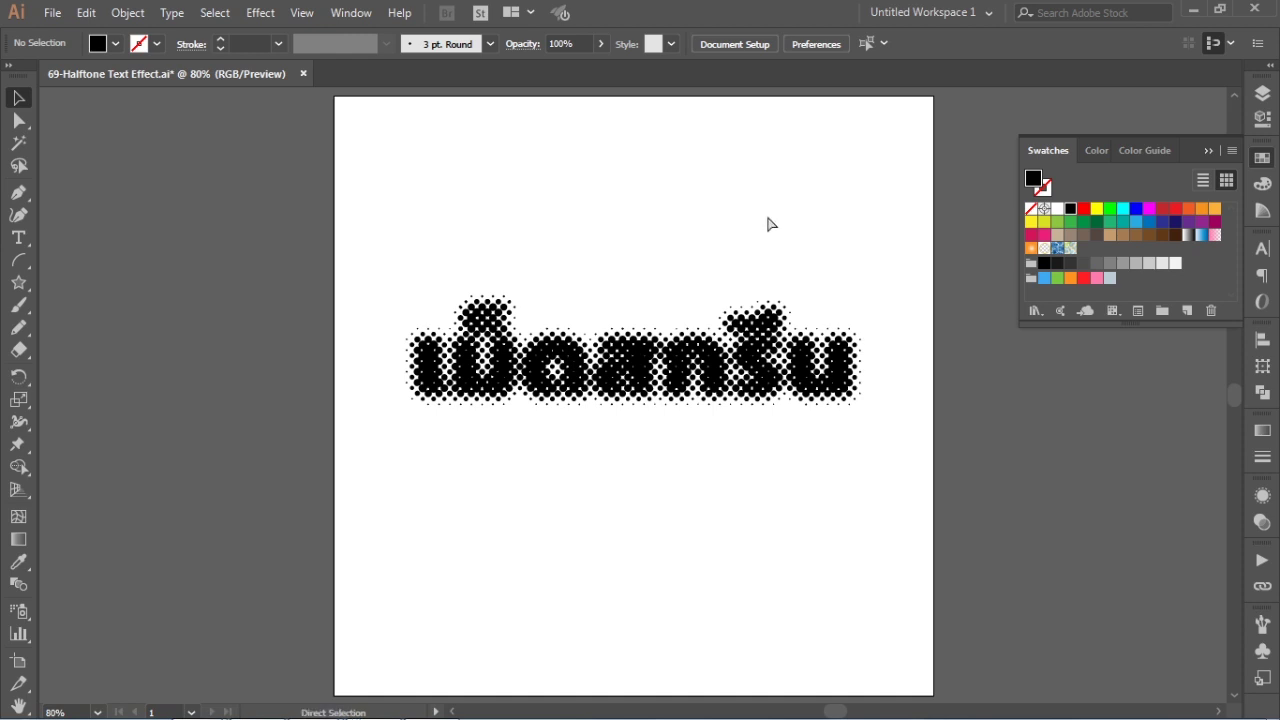
key(ctrl+plus)
key(ctrl+plus)
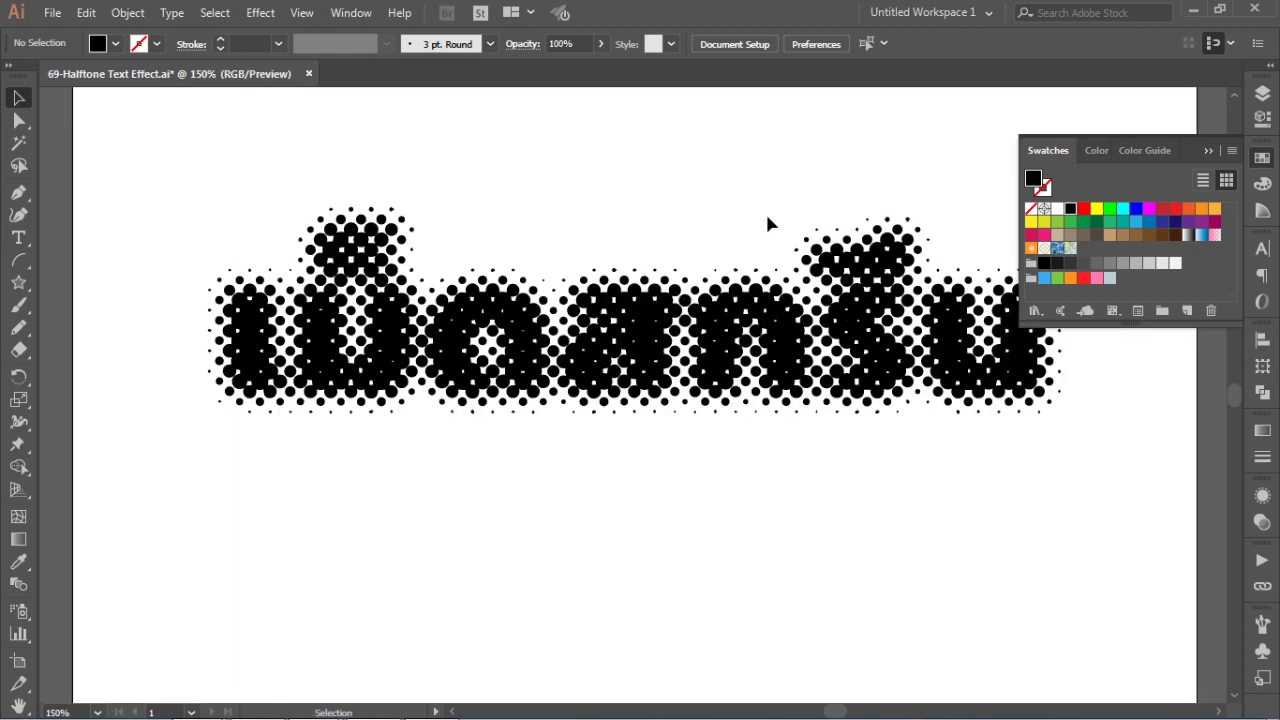
drag(707, 305, 723, 401)
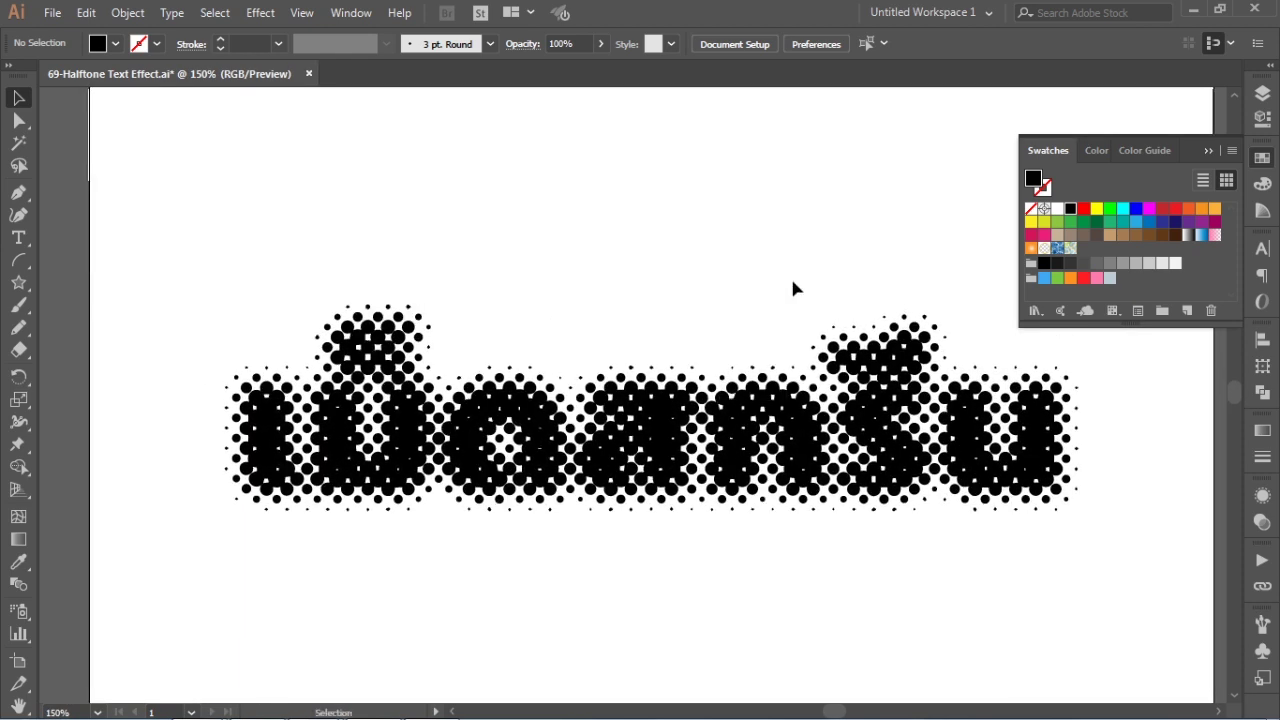
click(921, 180)
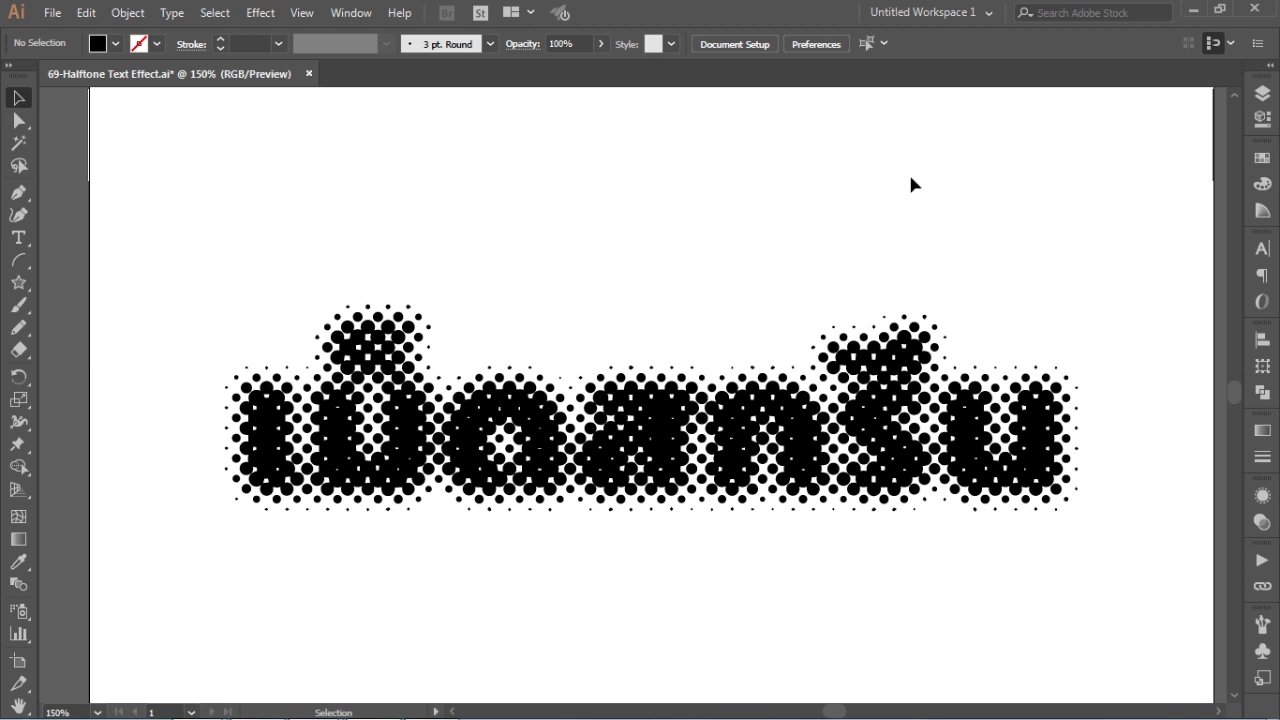